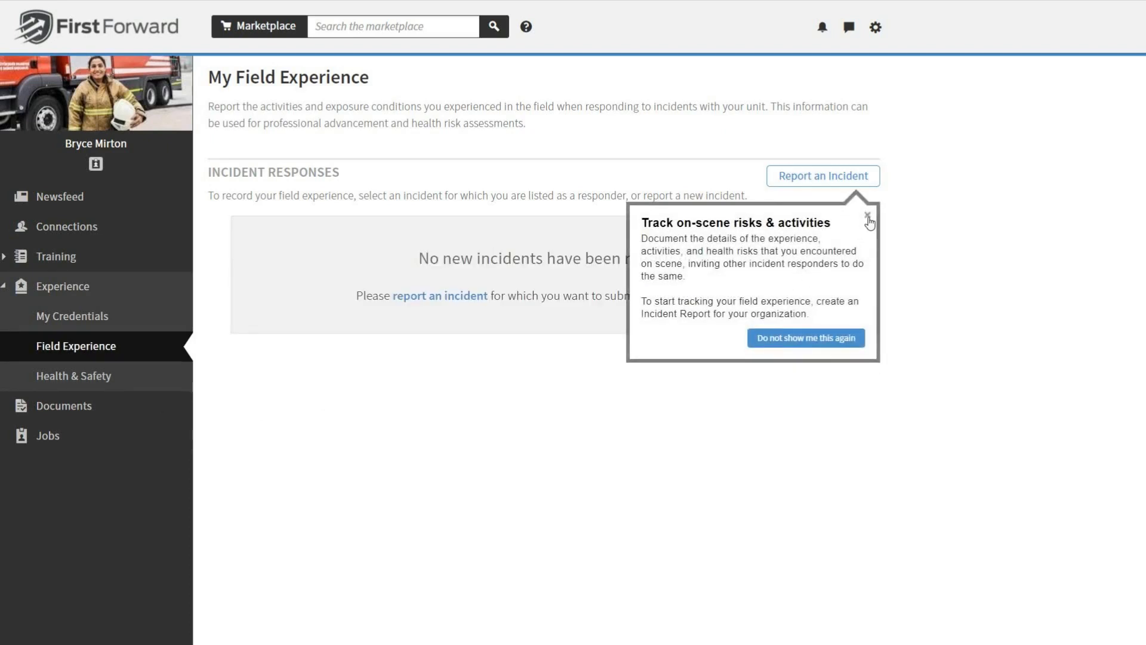
Start a new incident report numbered 20190111.001 for Juniper Falls Fire Department and continue to its incident information form.
left_click(869, 216)
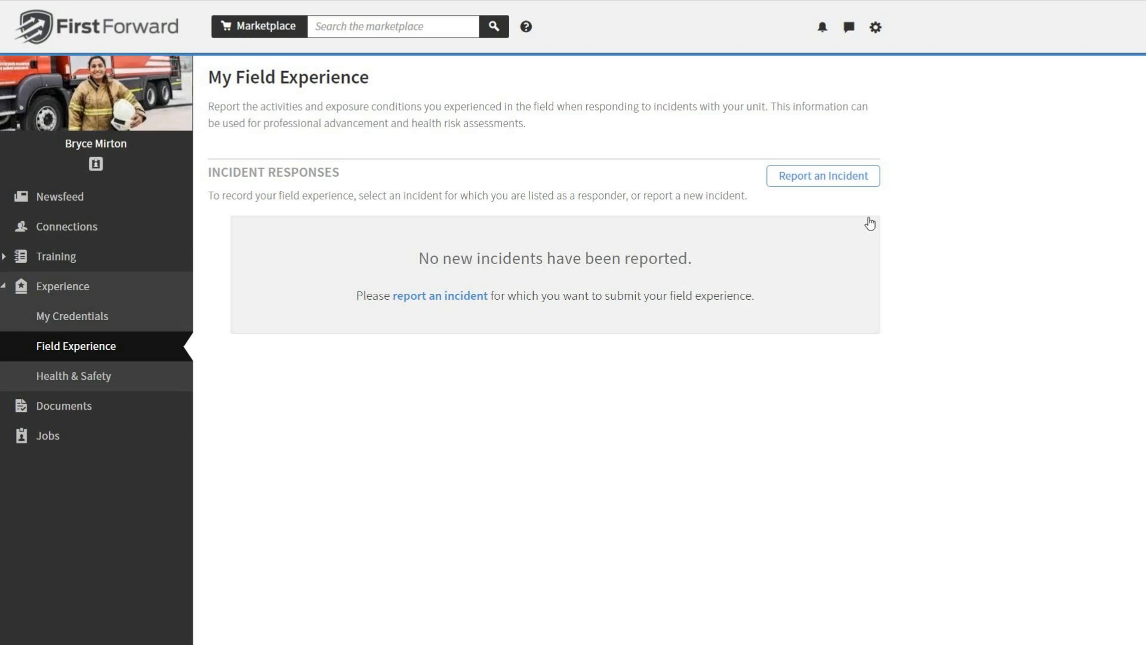
left_click(803, 185)
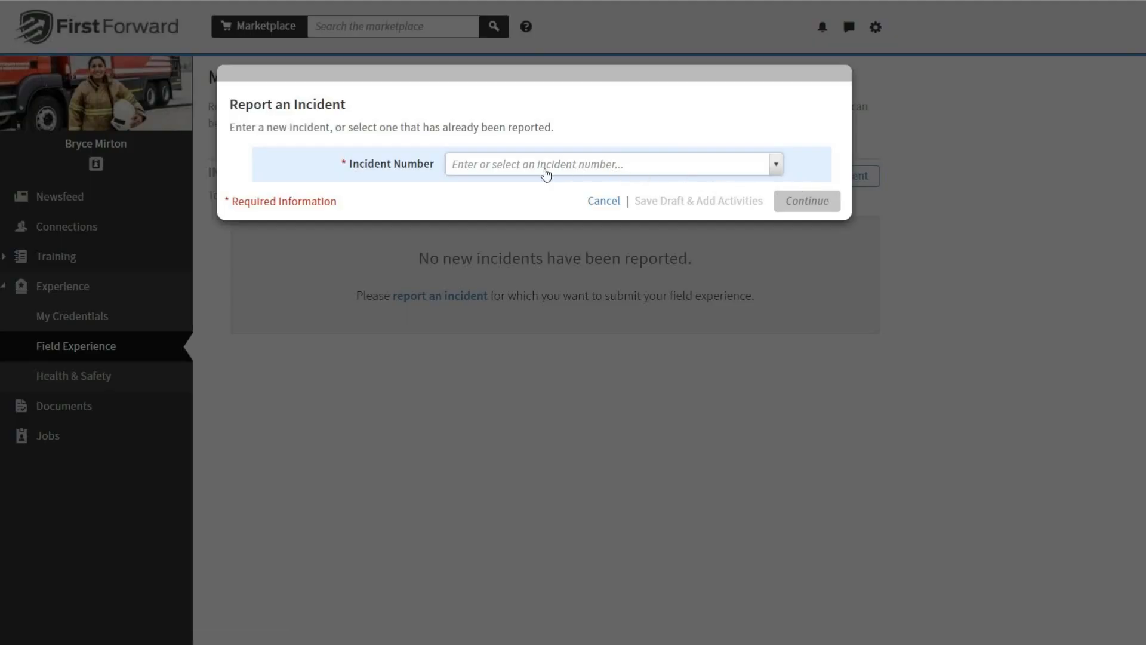
left_click(545, 167)
type("20")
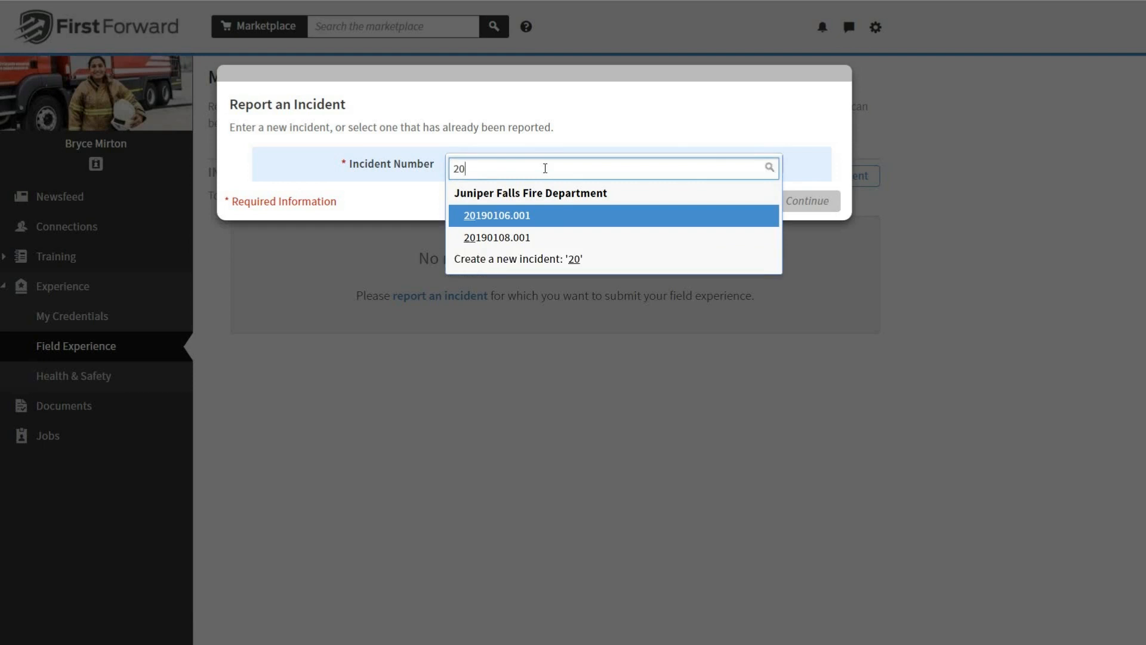
type("1901")
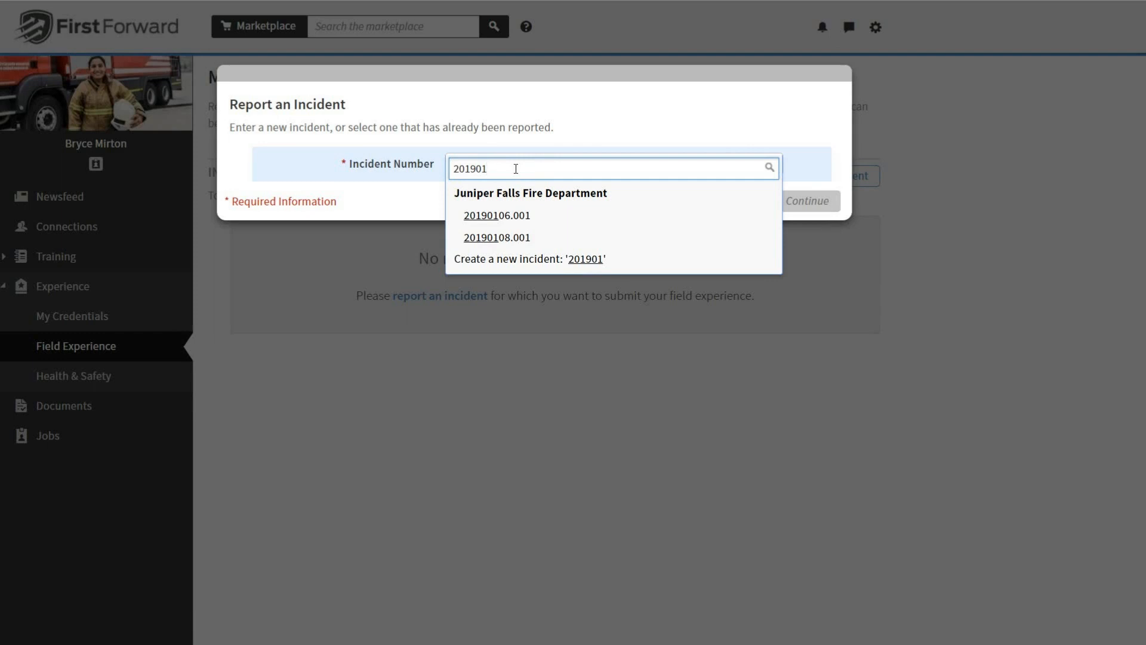
type("11.0")
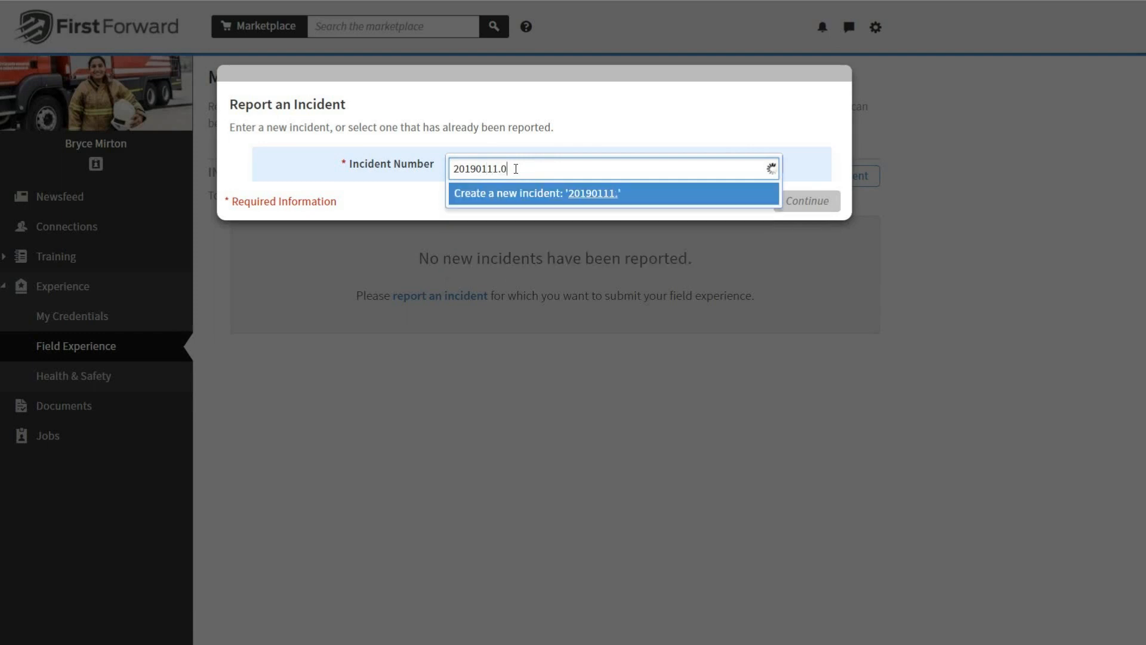
type("01")
left_click(517, 204)
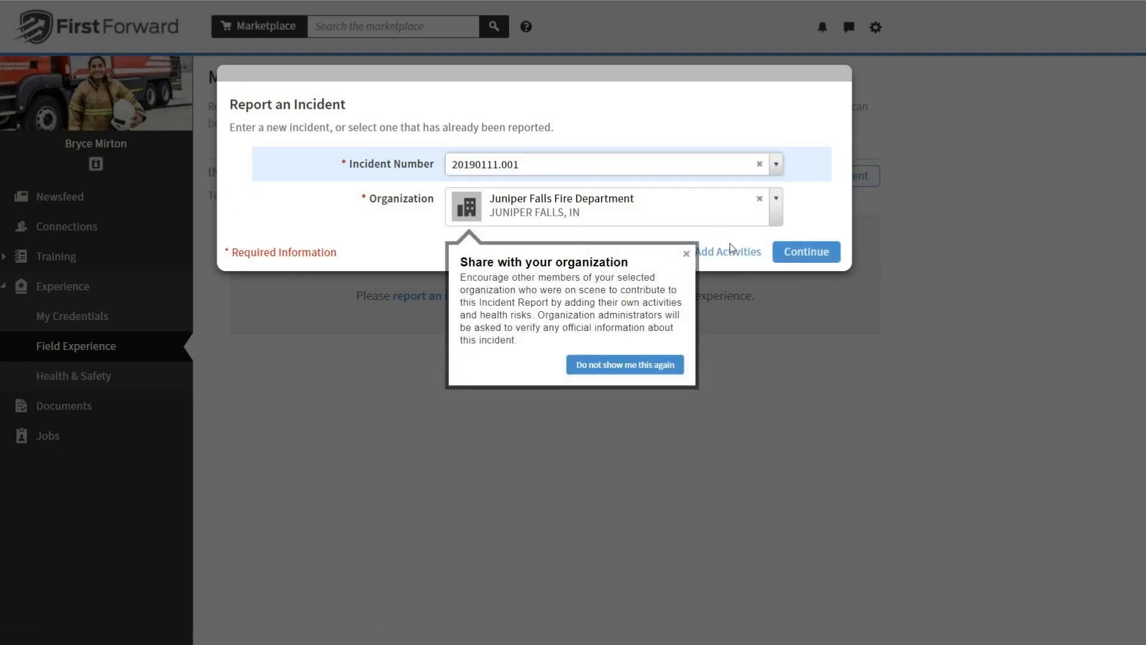
left_click(686, 254)
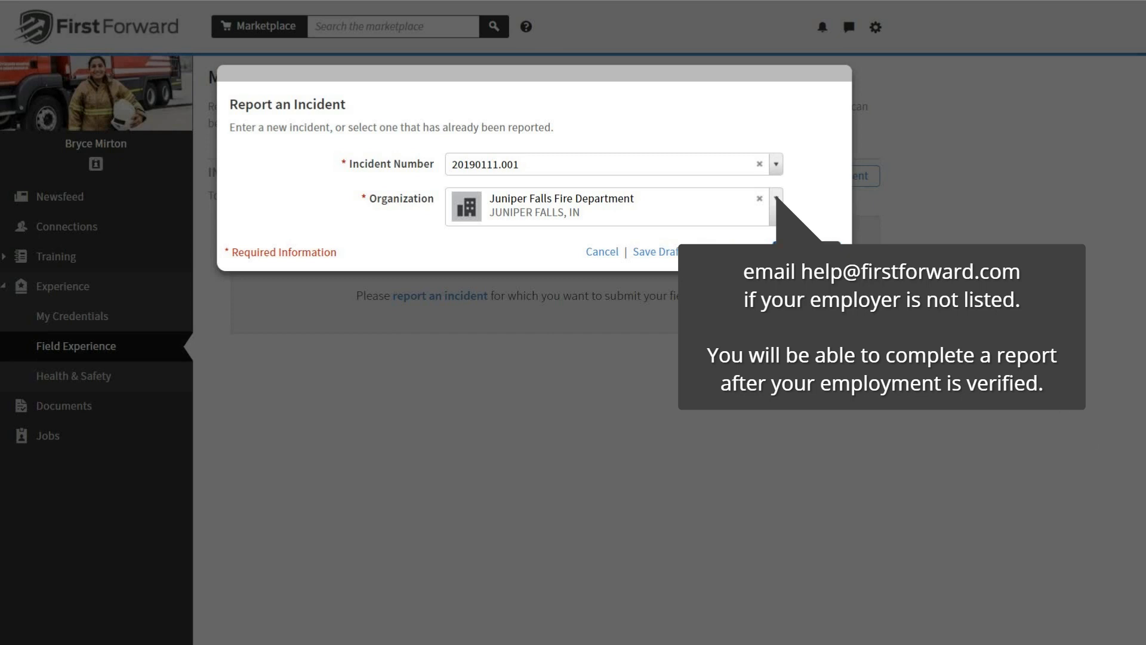
left_click(806, 251)
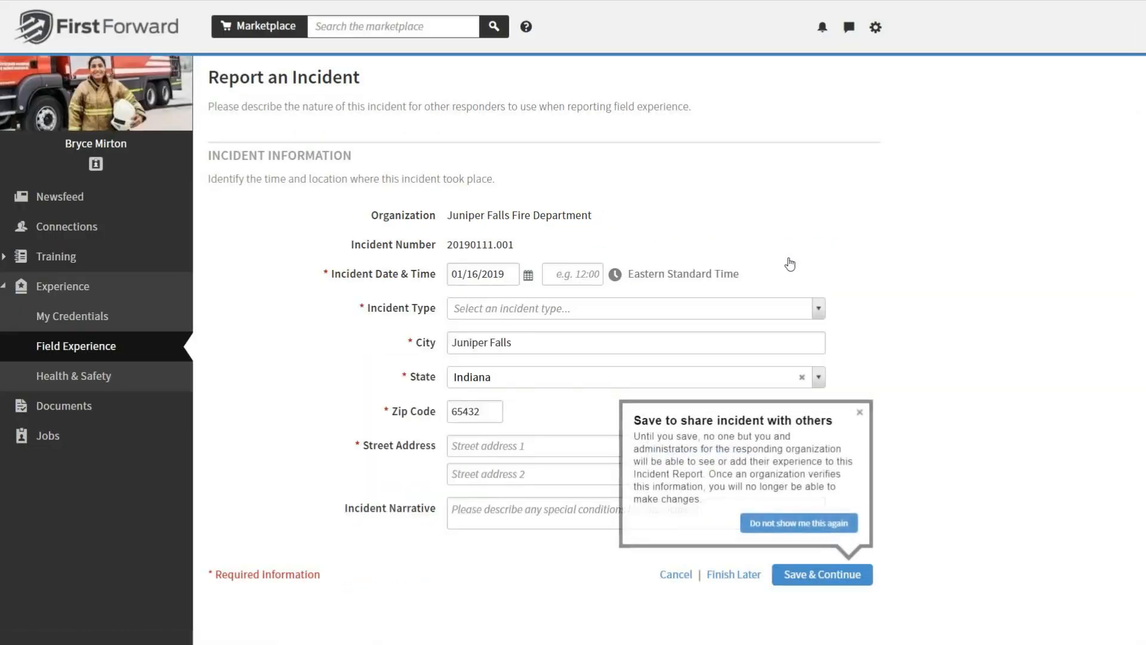
Dismiss the sharing tip and set the incident date to 1/11/2019 and the time to 14:33.
left_click(861, 415)
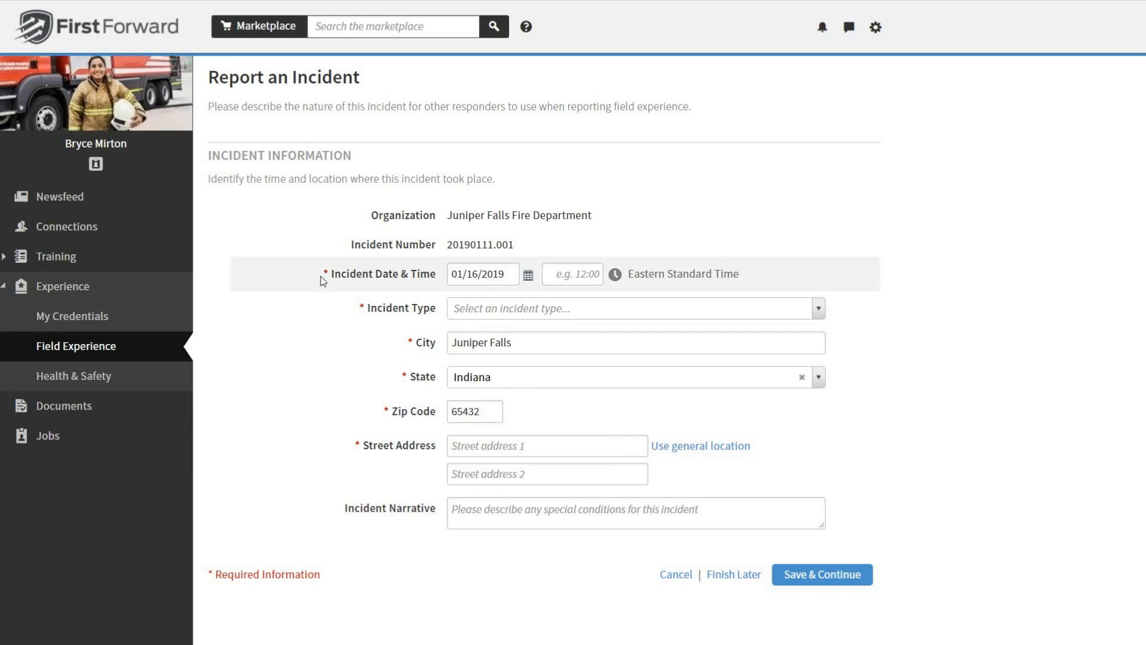
left_click(528, 275)
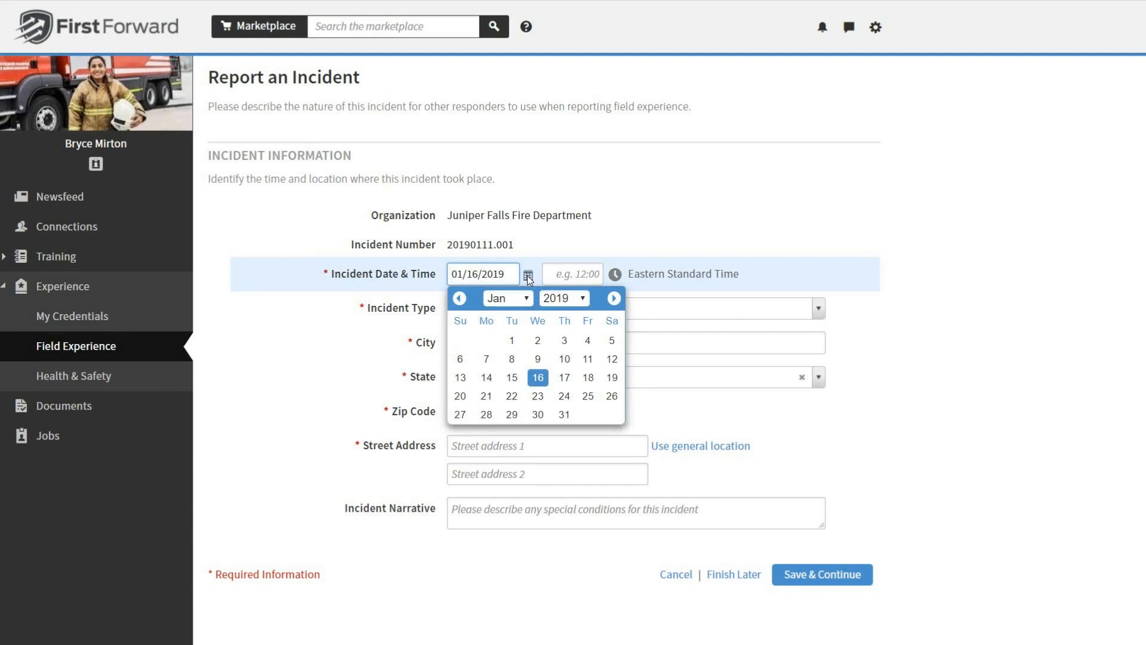
left_click(588, 360)
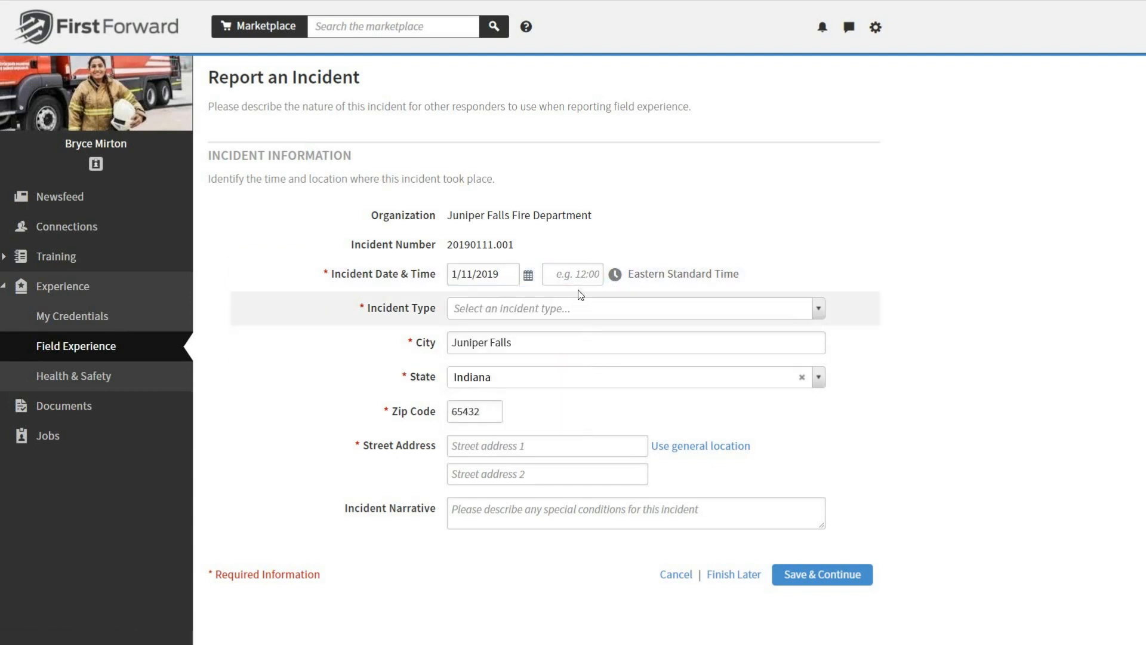
left_click(578, 274)
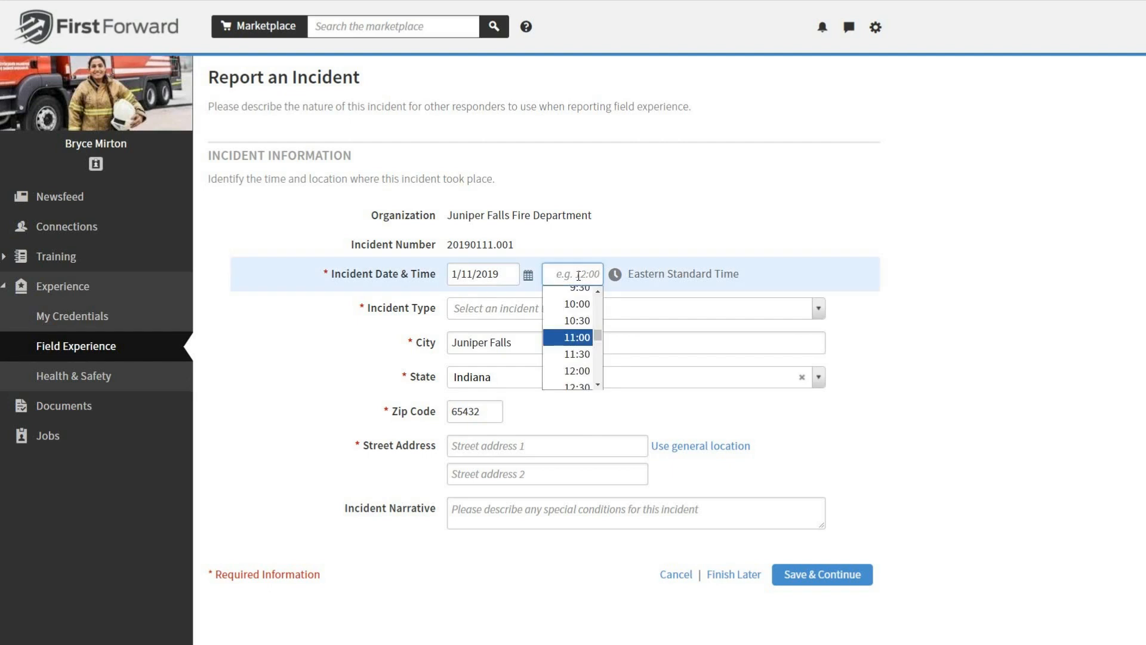
type("1433")
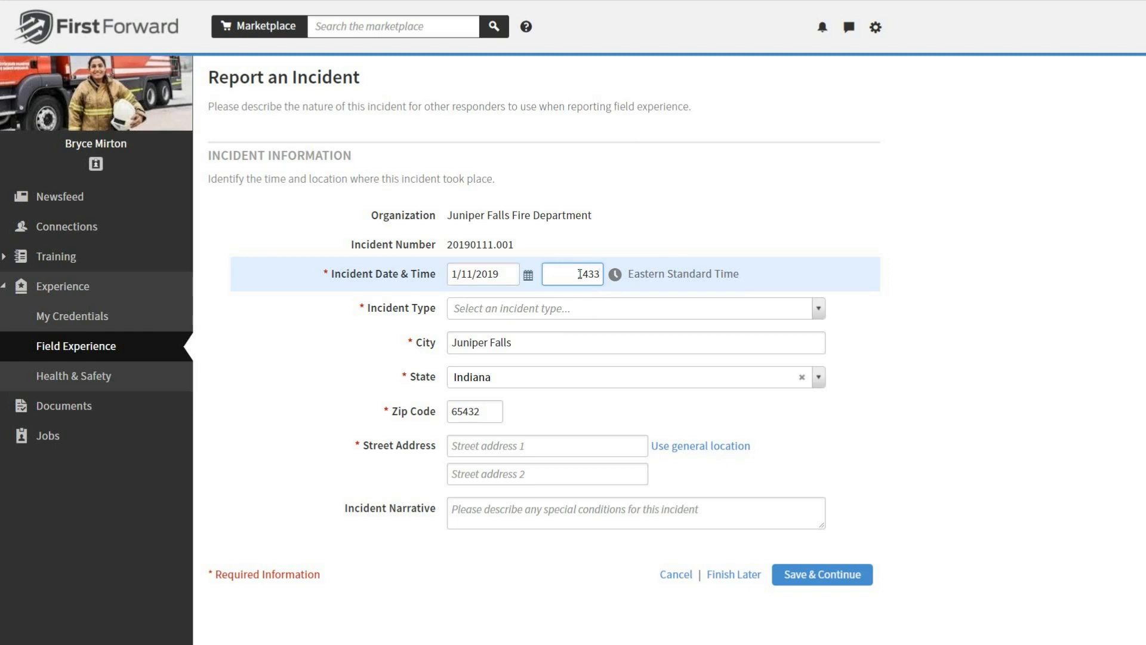
Find the incident types matching "grass" and choose 142 - Brush or brush-and-grass mixture fire.
left_click(608, 311)
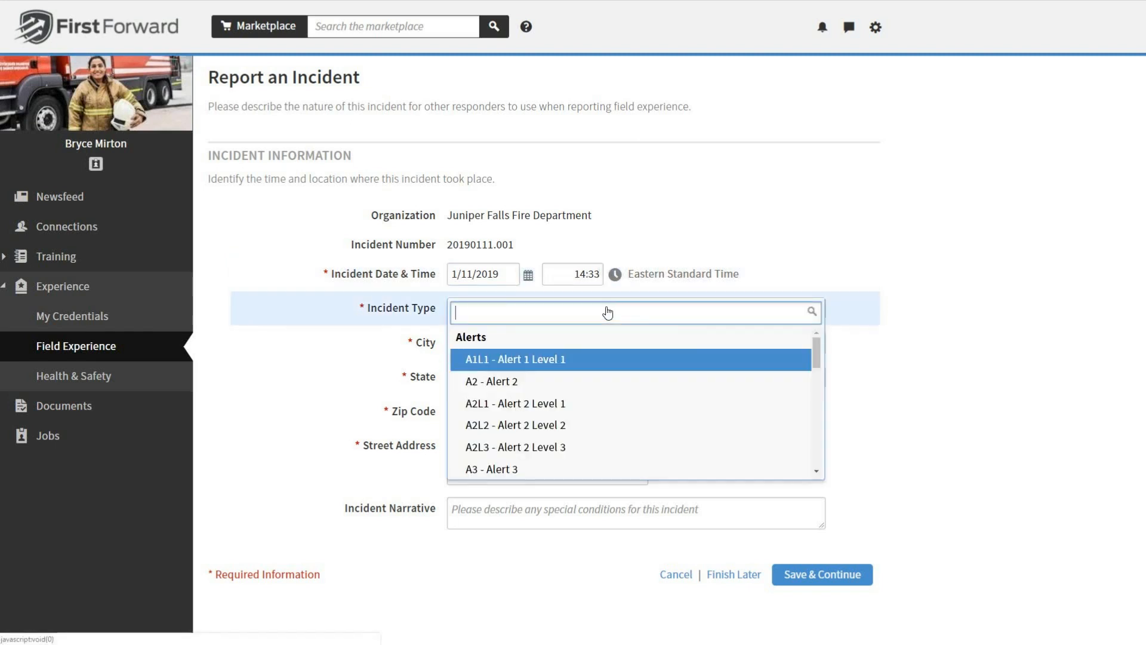
left_click_drag(820, 353, 809, 433)
type("grass")
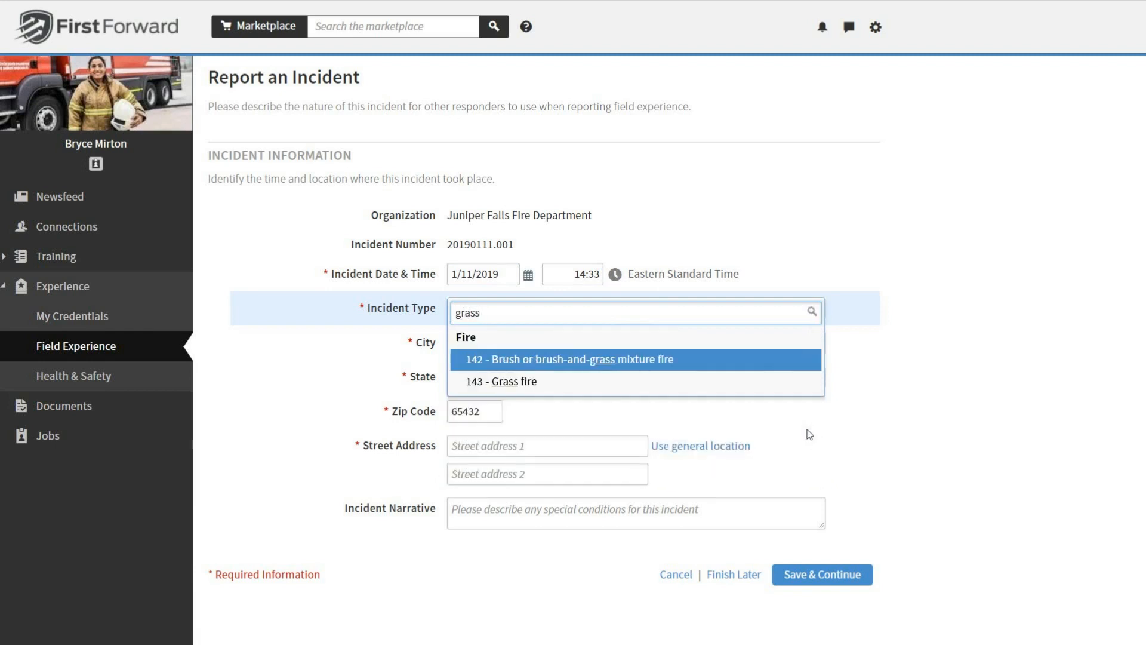
left_click(669, 362)
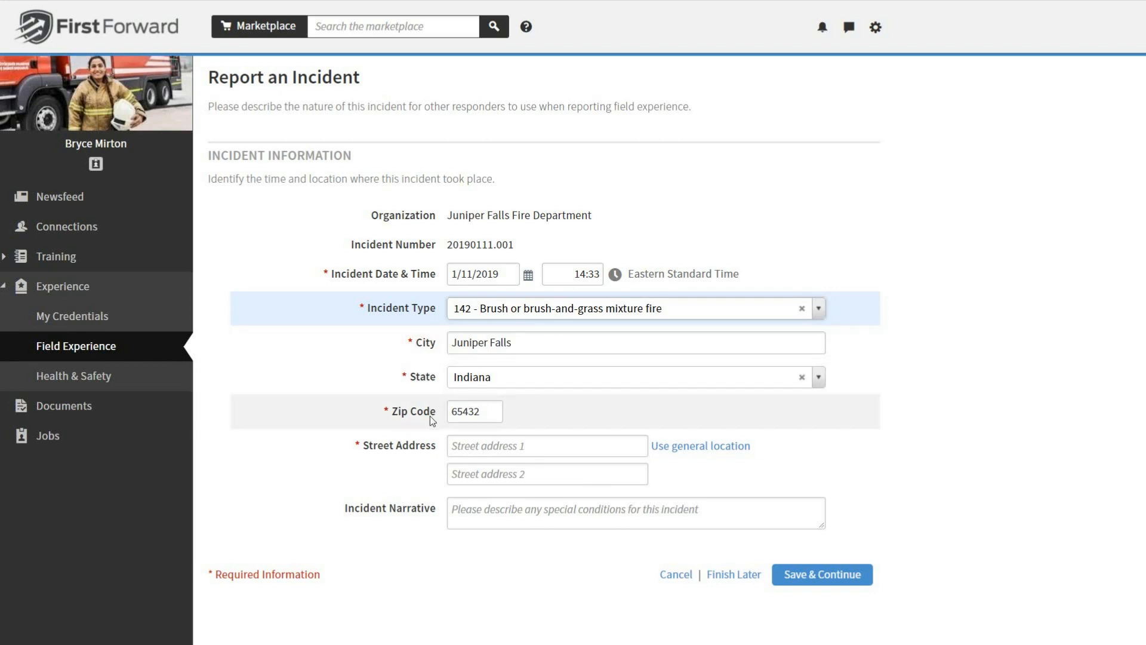
Correct the incident's zip code to 65435.
left_click(490, 414)
key("BackSpace")
type("5")
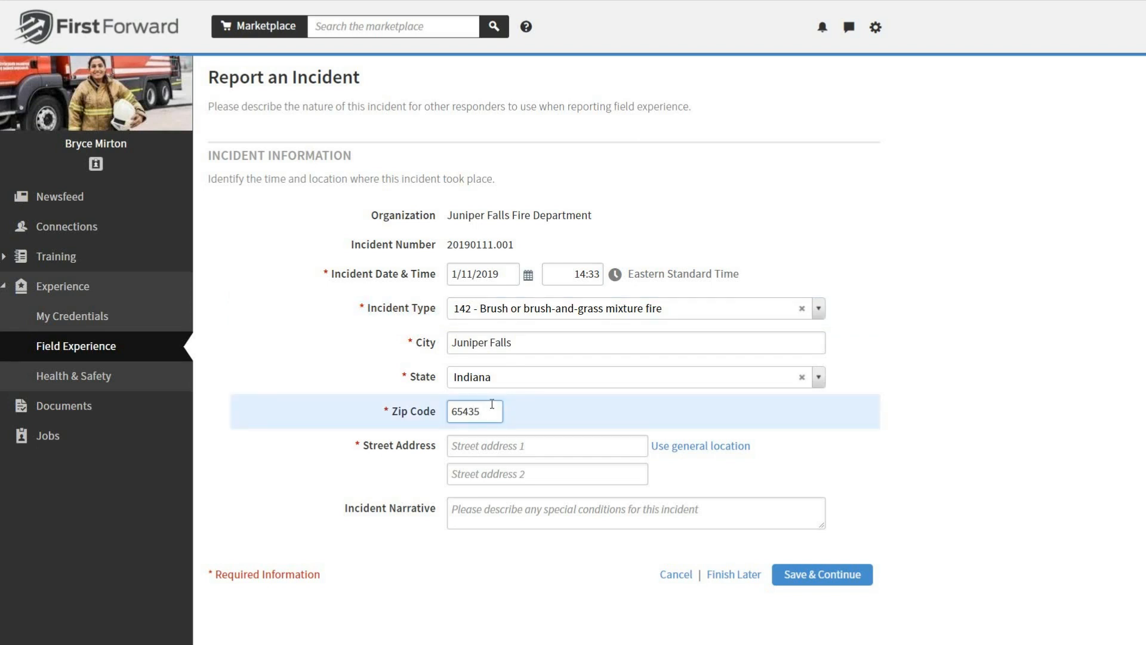
Switch to a general location with type Adjacent to and describe it as "Adjacent to vacant drive-in theater on Hwy 47".
left_click(507, 447)
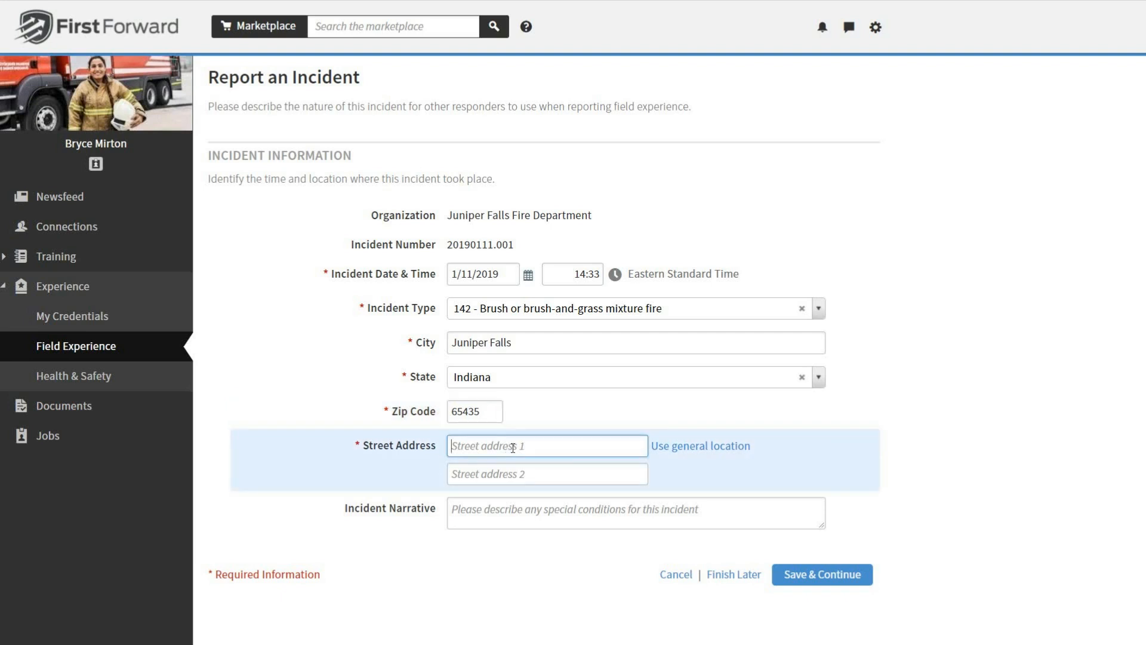
left_click(693, 448)
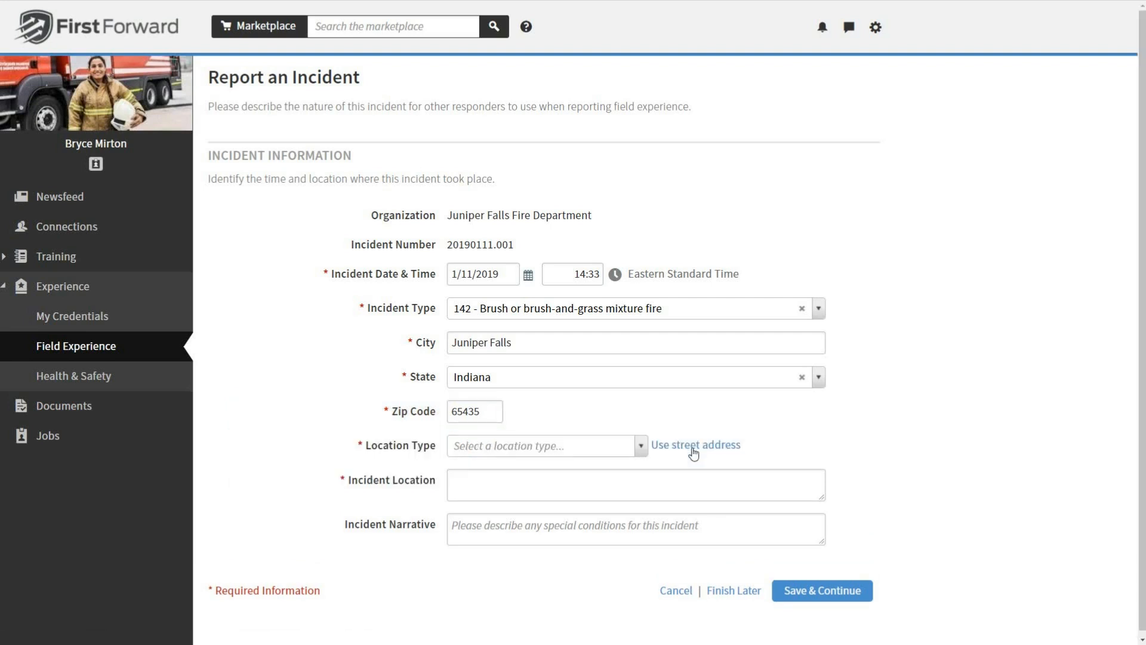
left_click(640, 446)
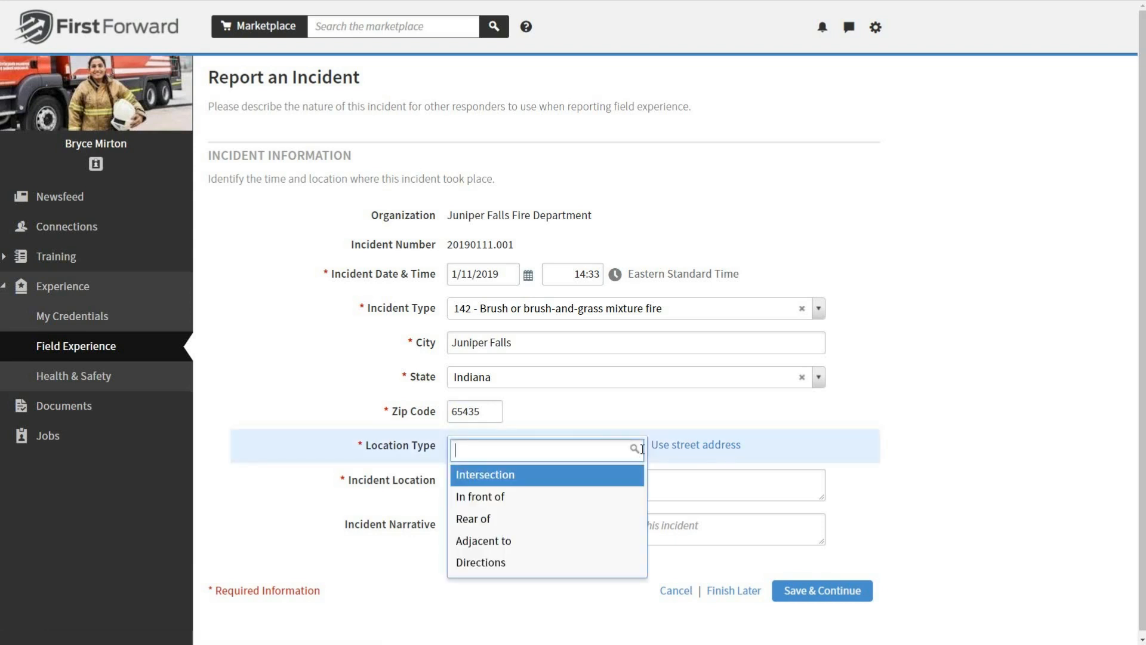
left_click(511, 541)
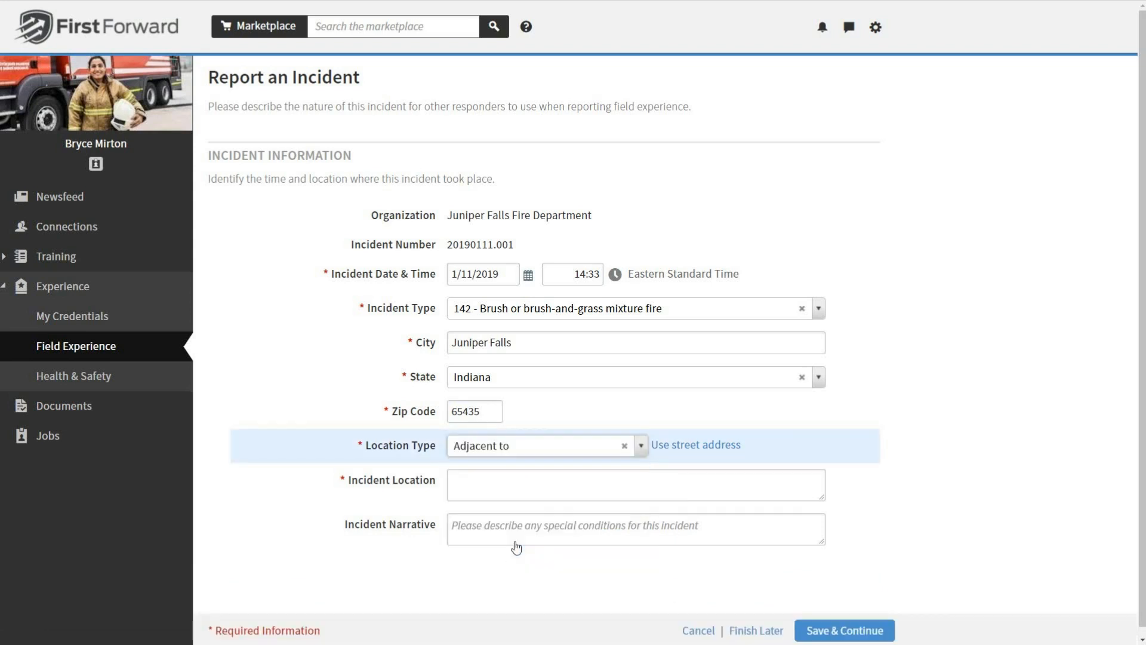
left_click(505, 486)
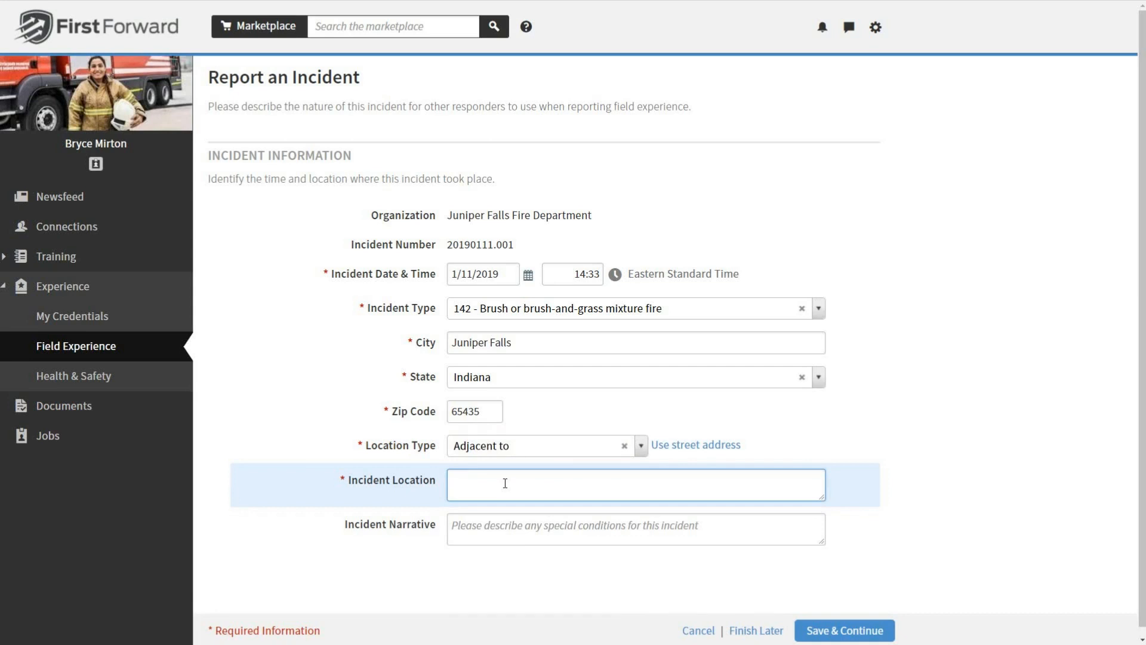
type("Adjacent to vacant drive-in theater on Hwy 47")
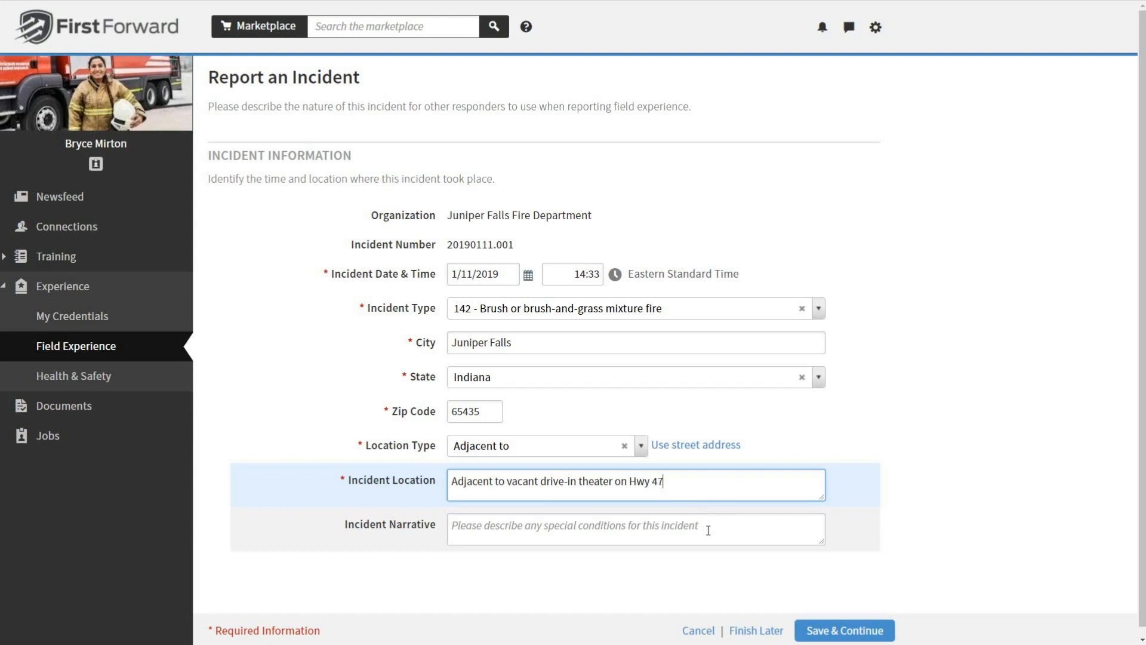
Save the incident information, continue to the incident report, and dismiss the tip about inviting other responders.
left_click_drag(743, 601, 753, 609)
left_click(753, 609)
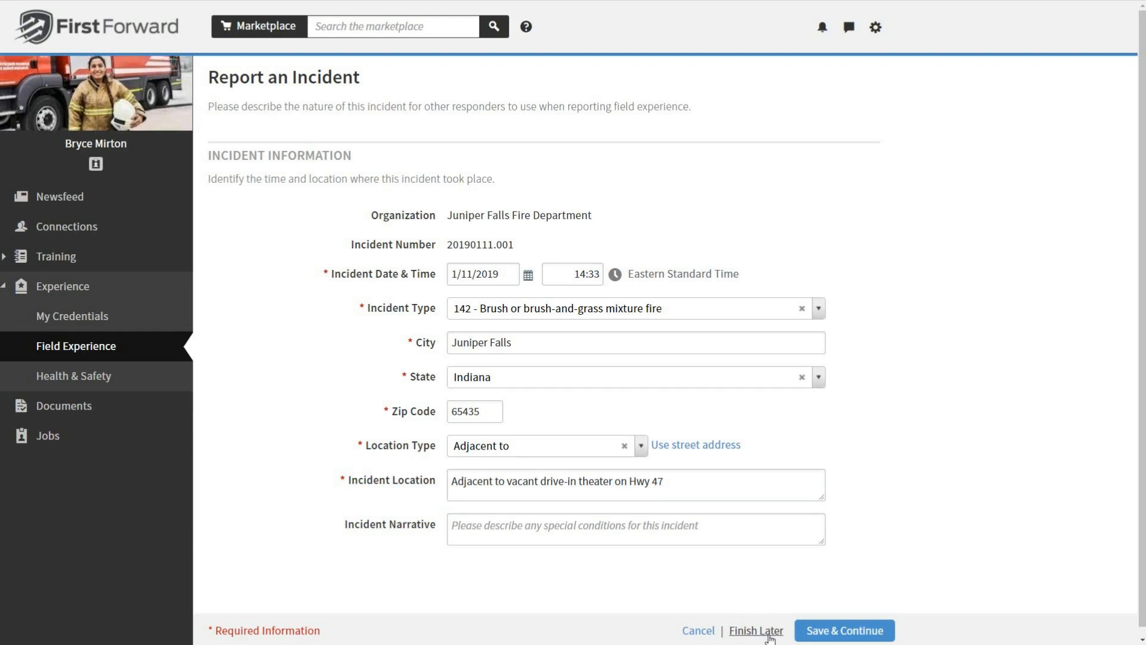
left_click(871, 635)
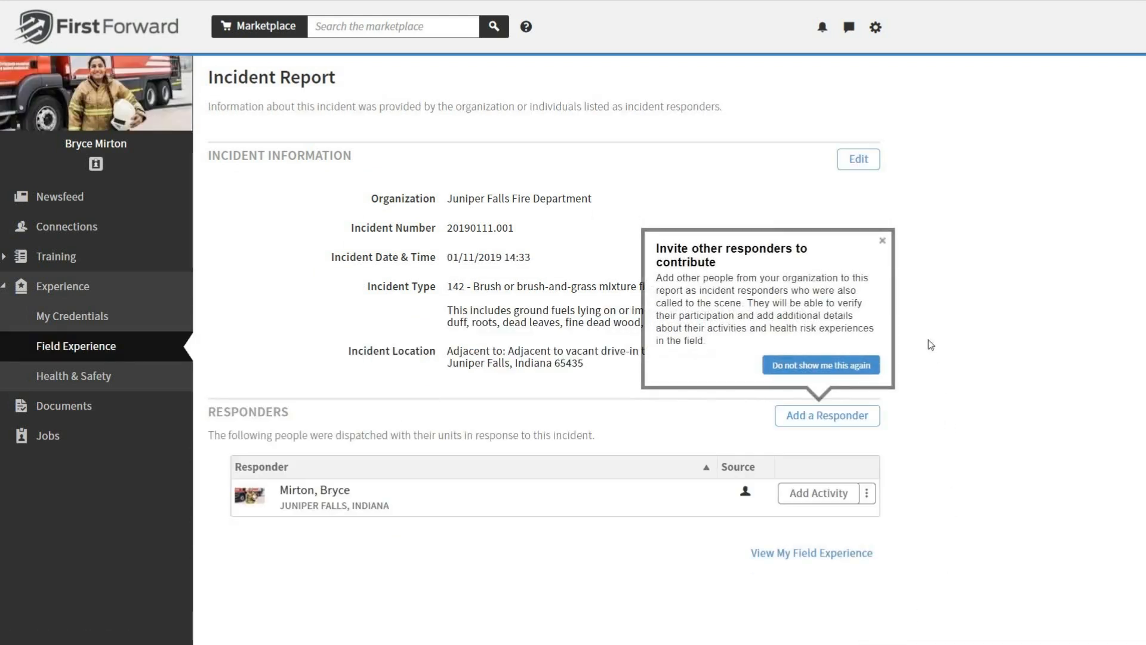
left_click(882, 247)
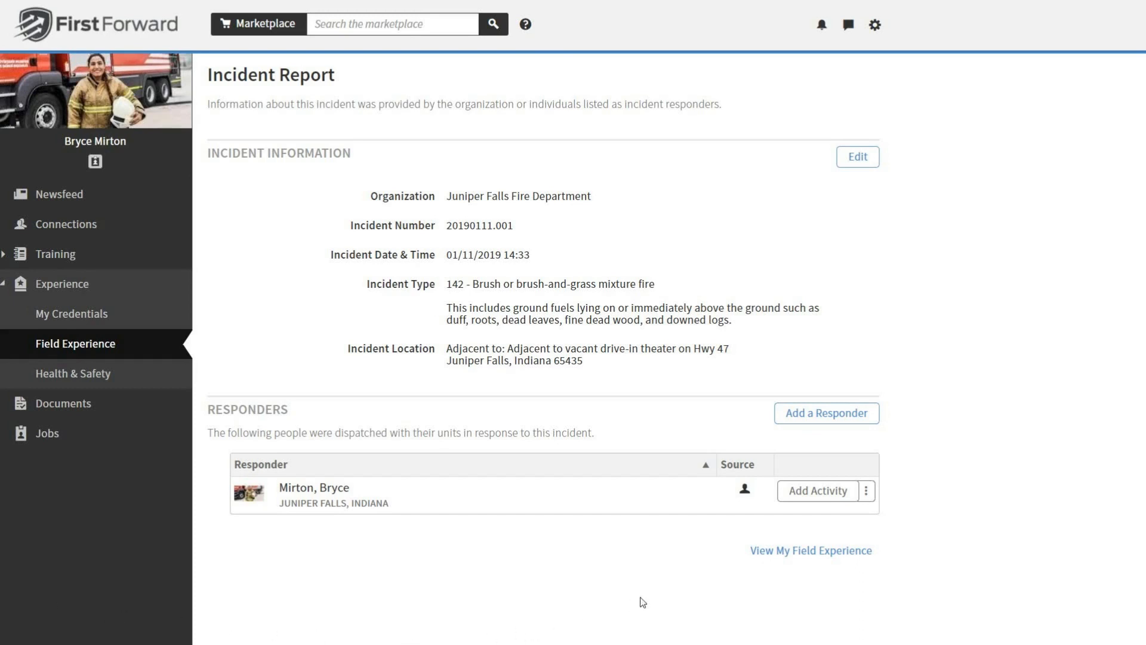
Start a new activity for the listed responder and choose Fire Attack/Fire Suppression as the response activity.
left_click(820, 492)
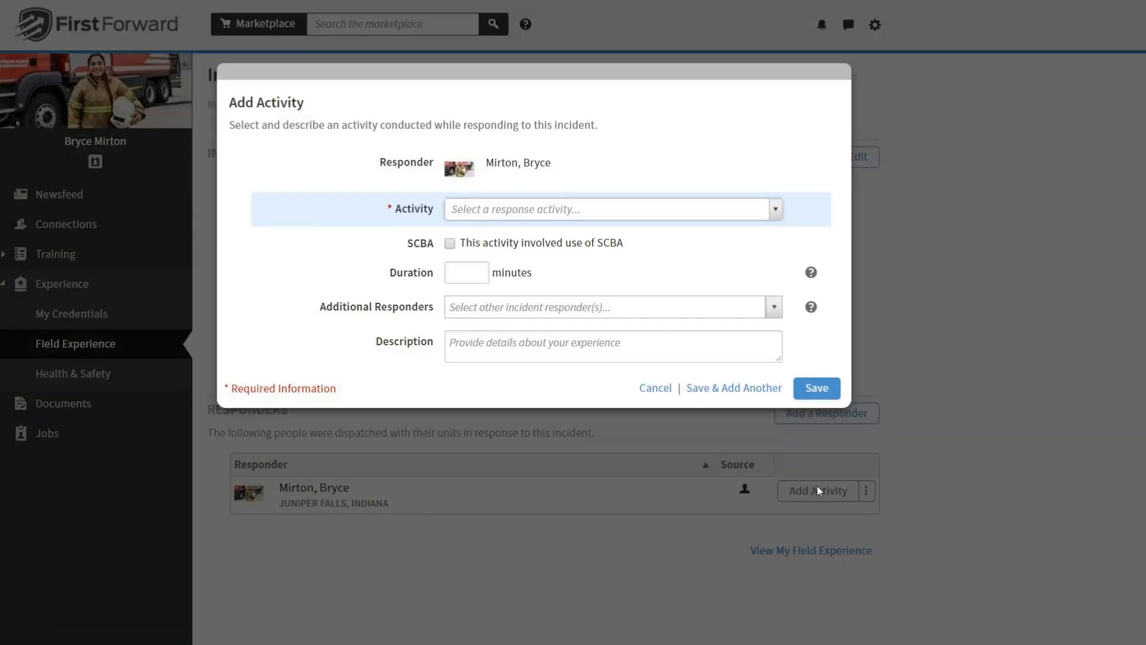
left_click(777, 219)
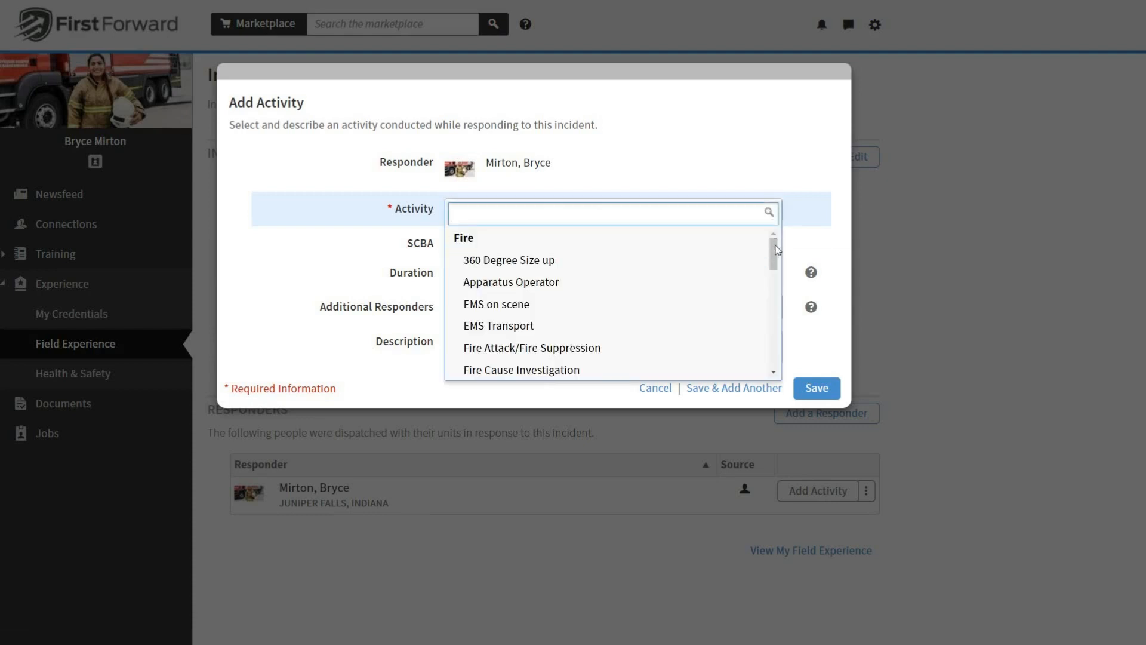
left_click_drag(773, 252, 775, 303)
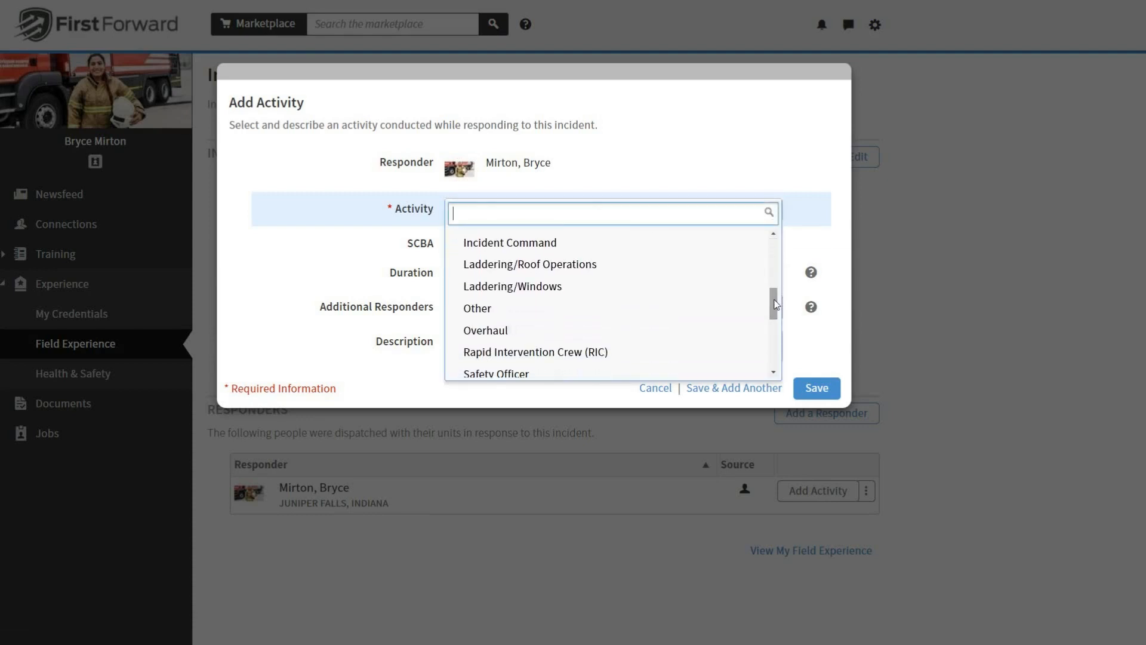
type("fire")
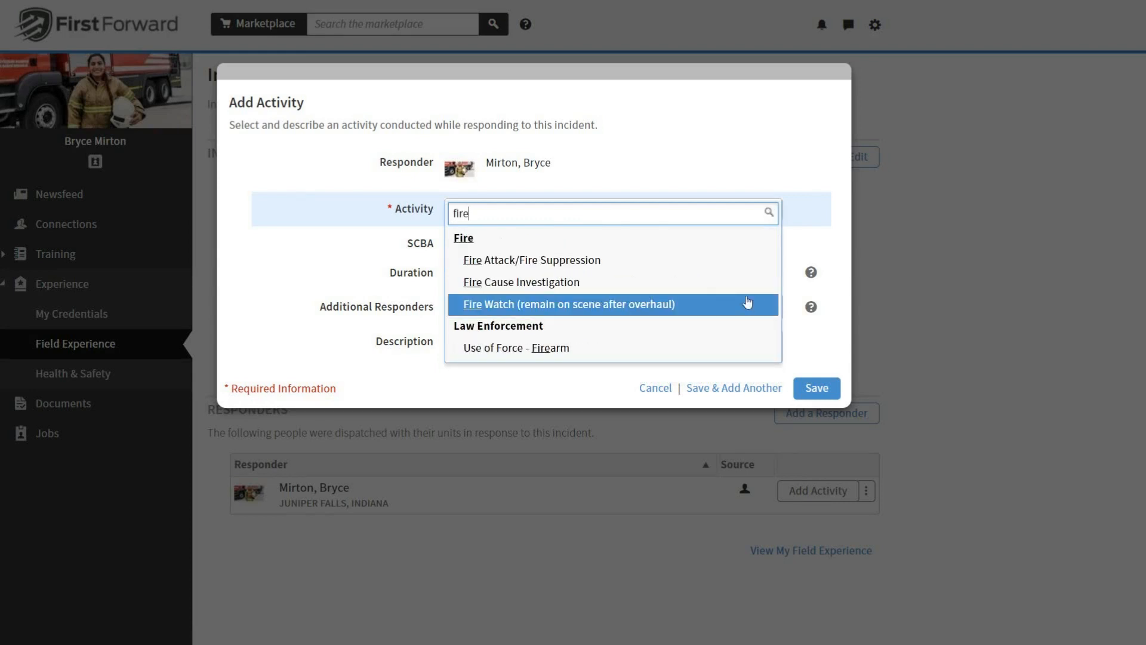
left_click(610, 268)
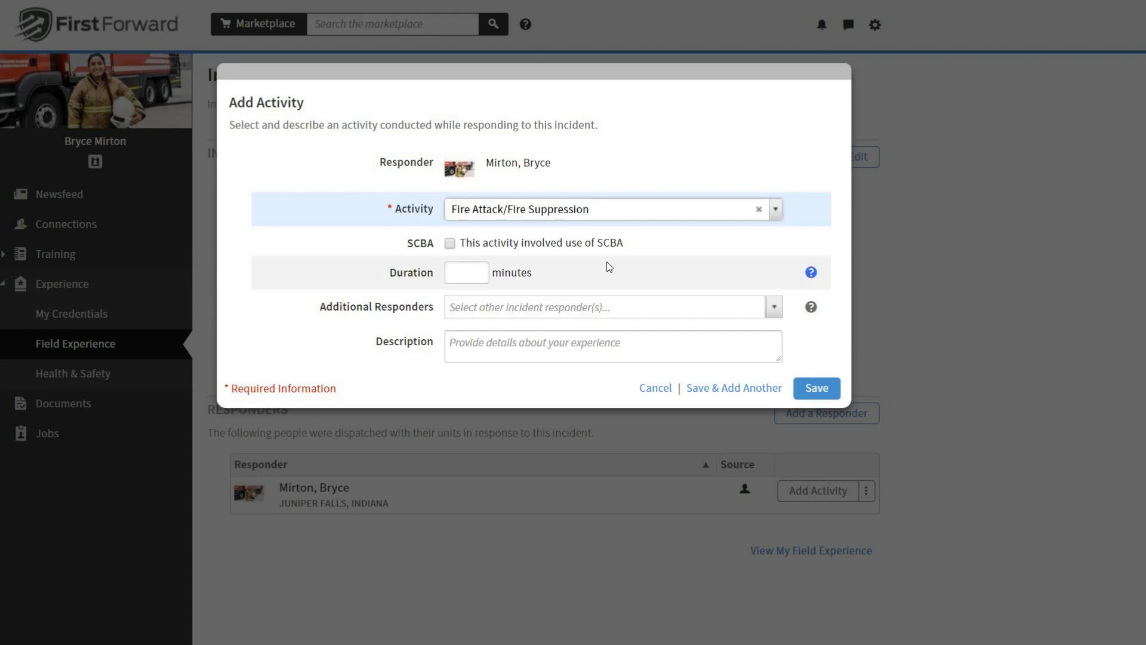
Mark the activity as involving use of SCBA and set its duration to 10 minutes.
left_click(450, 243)
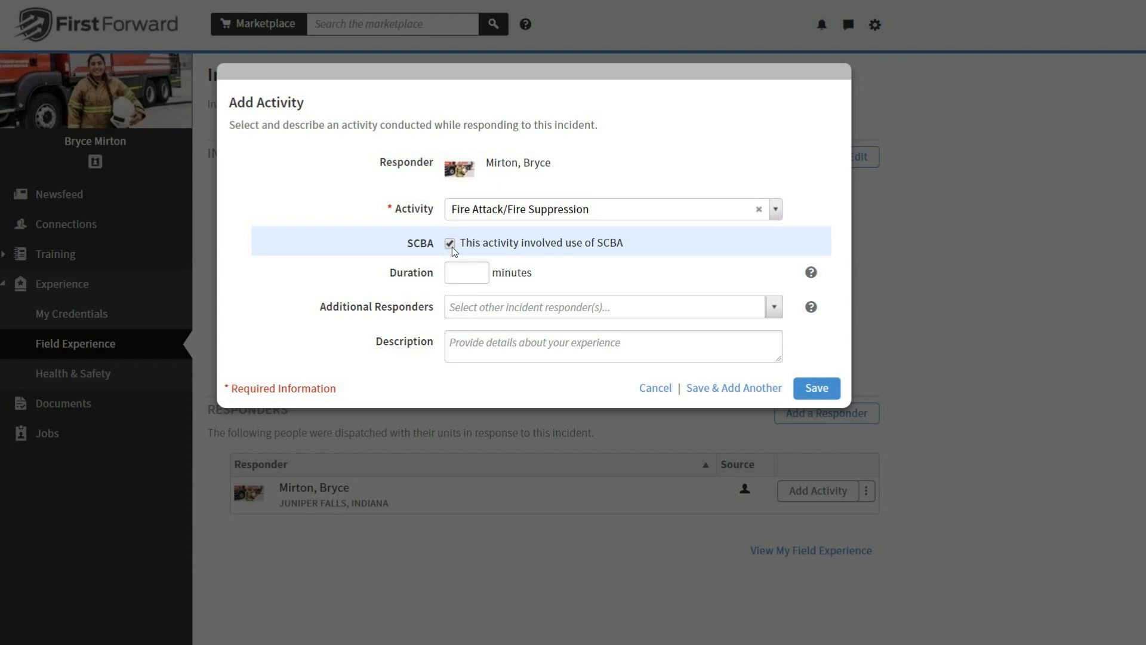
left_click(812, 275)
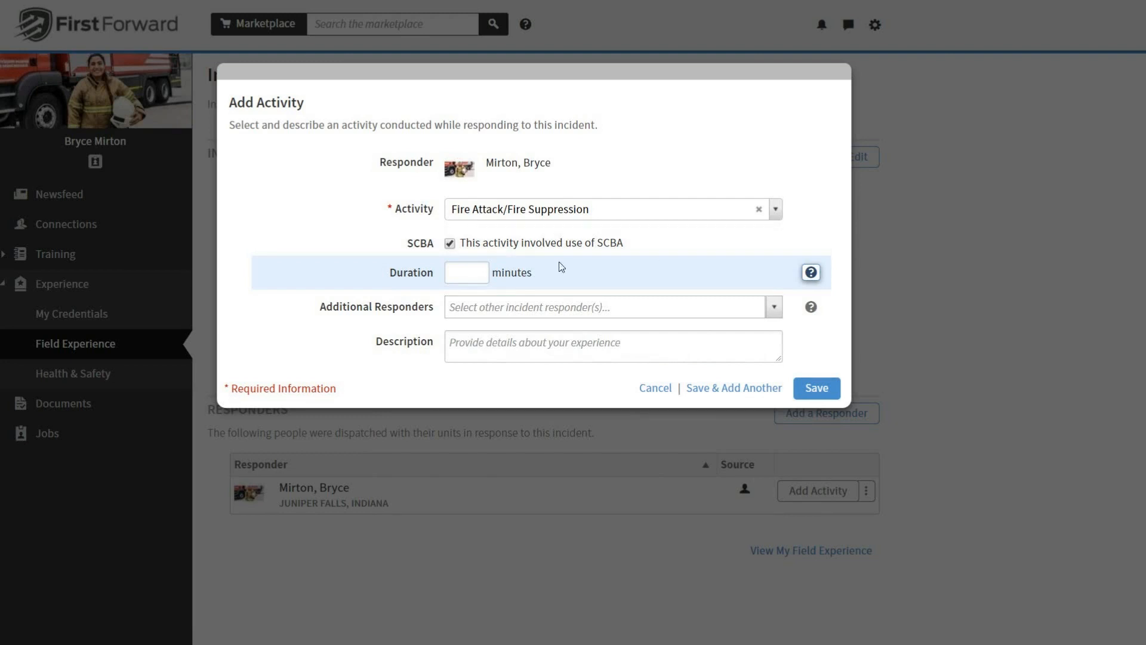
left_click(471, 276)
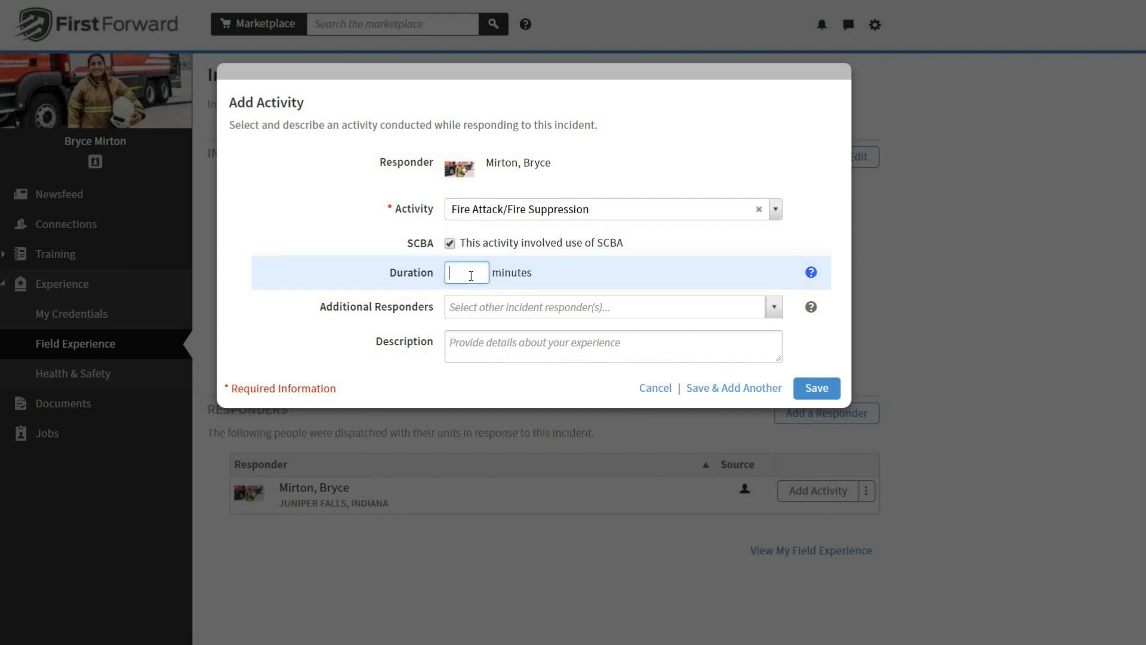
type("10")
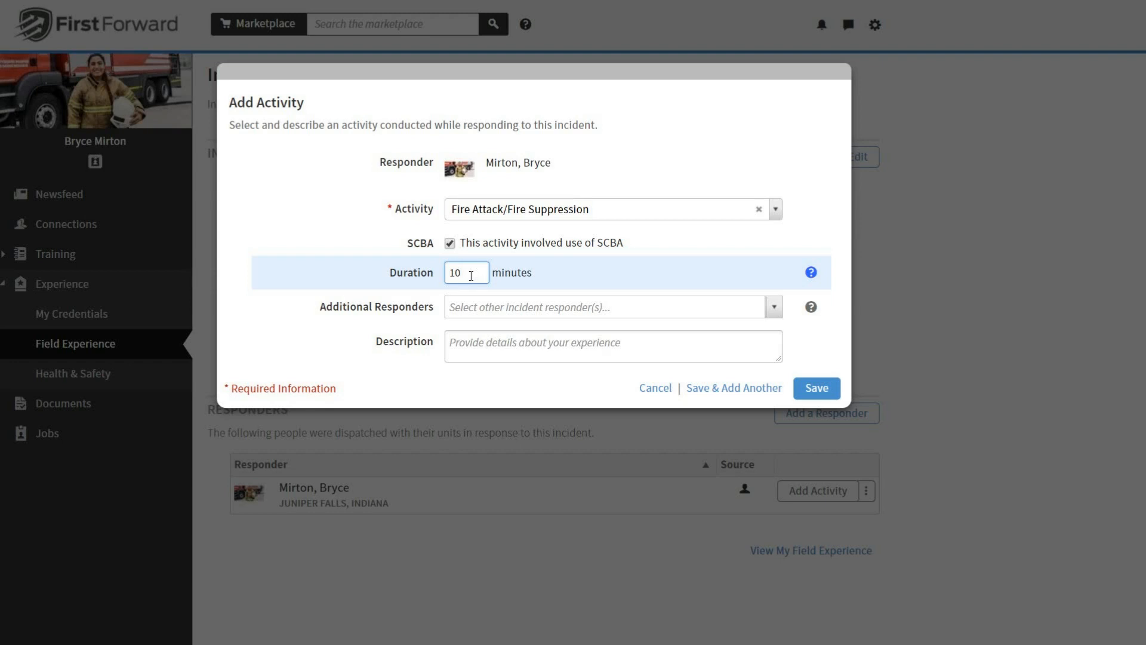
Check which additional responders can be included in the activity and read the help on adding other responders.
left_click(775, 308)
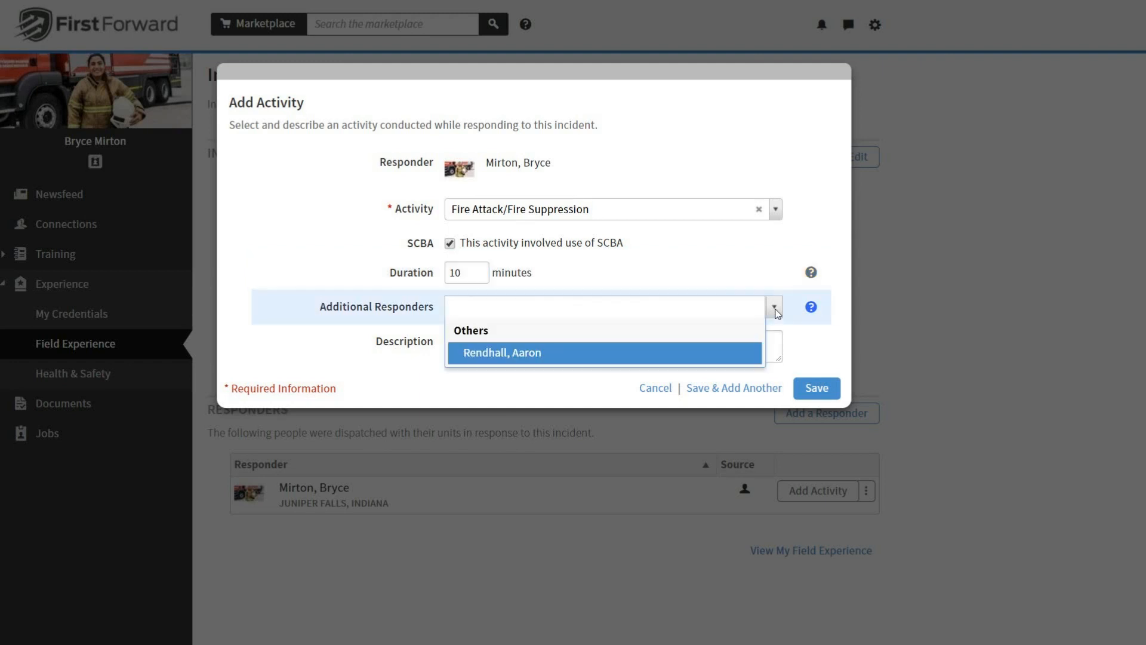
left_click(775, 308)
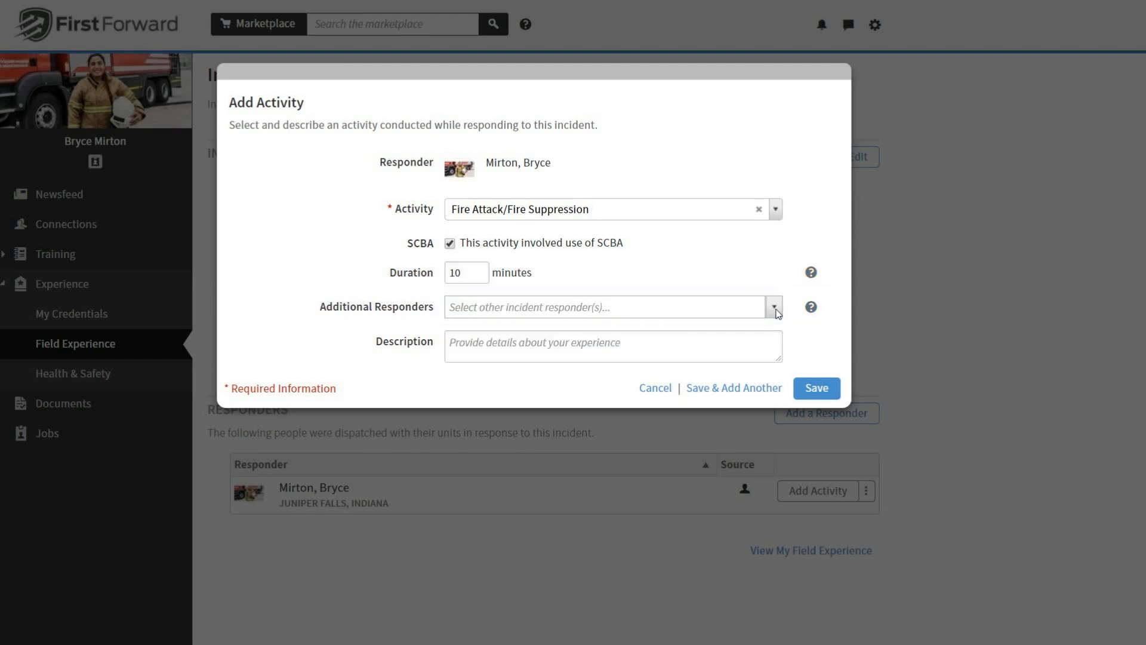
left_click(811, 307)
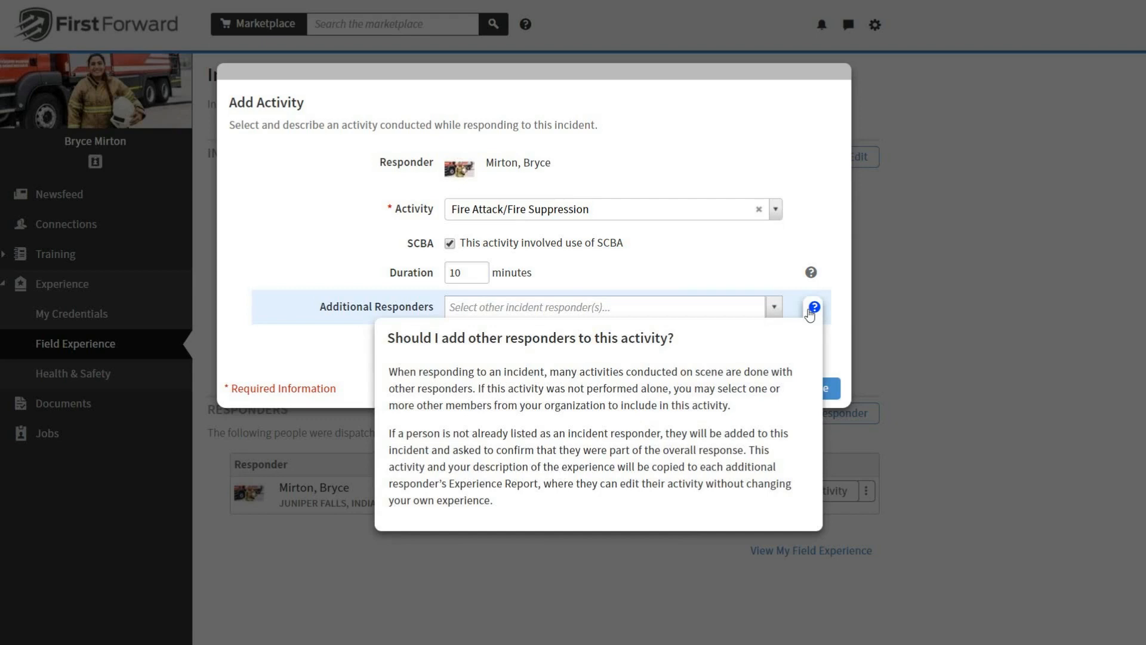
left_click(842, 276)
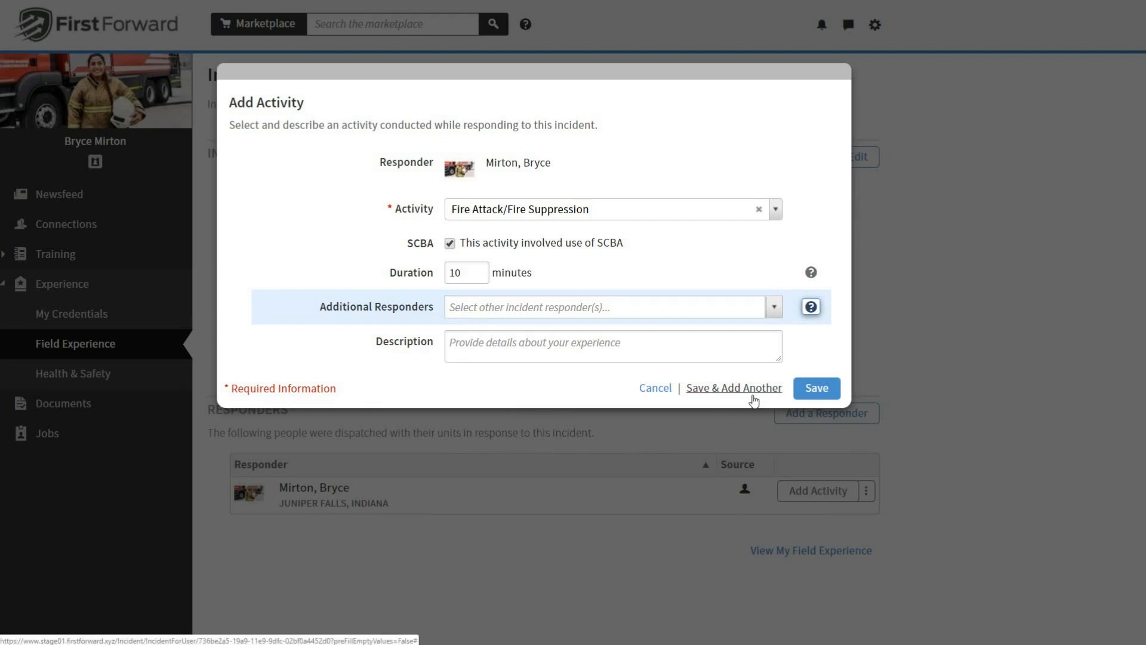
Save the Fire Attack/Fire Suppression activity and dismiss the tip about documenting health risks.
left_click(820, 399)
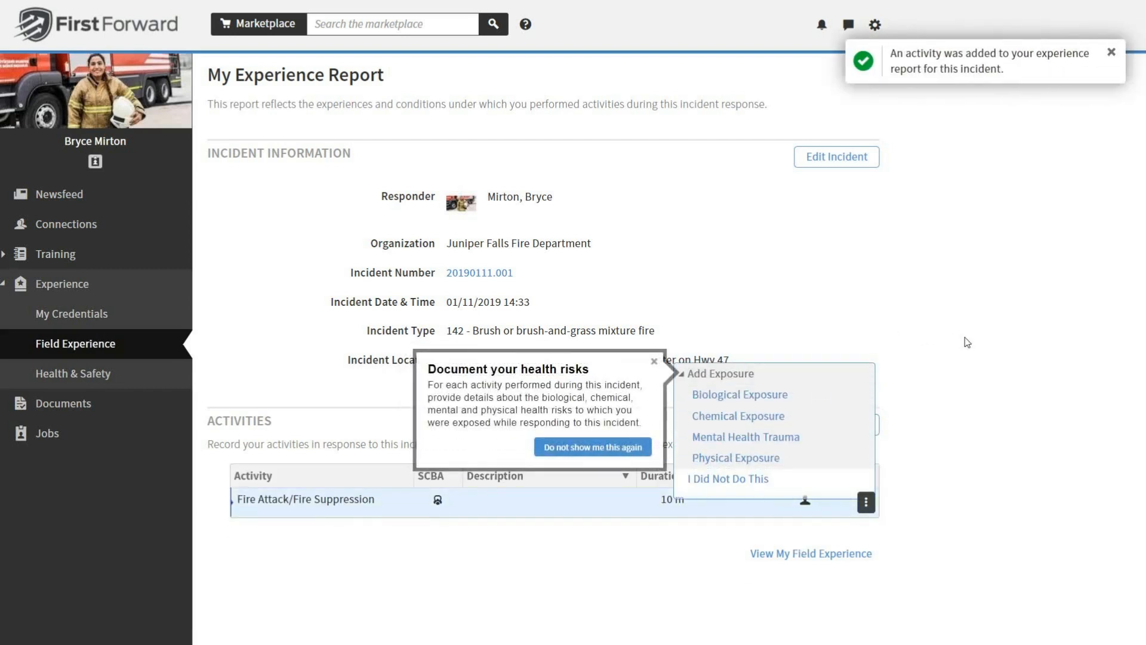
left_click(655, 361)
left_click(788, 334)
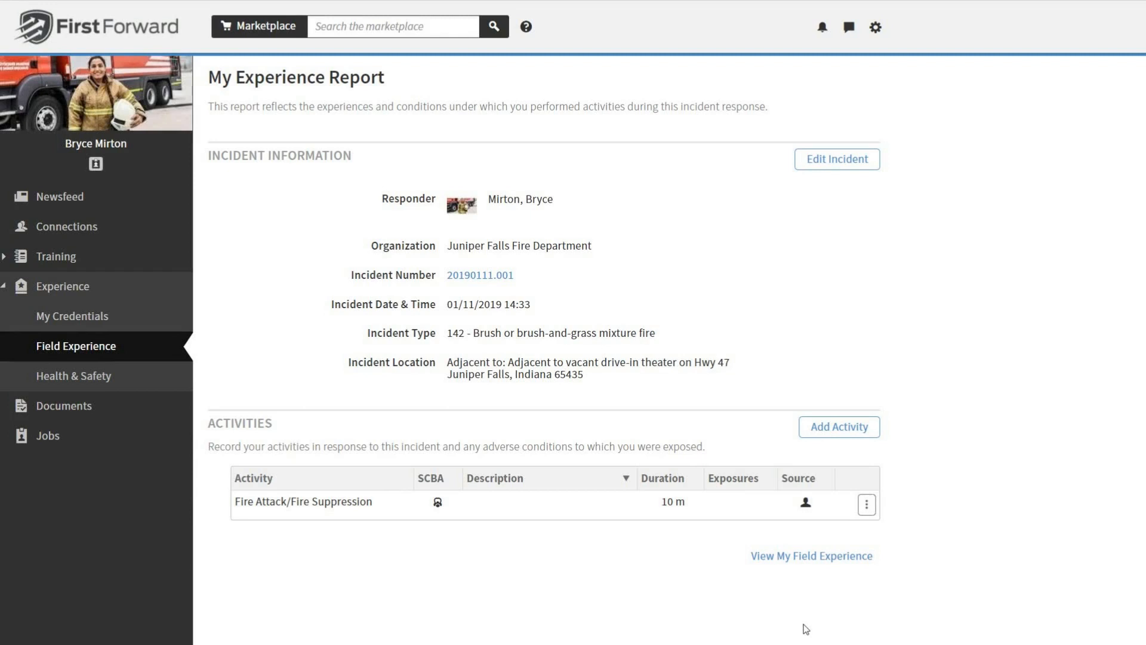
Start a chemical exposure for the Fire Attack/Fire Suppression activity with the hazards Smoke, Flammable Materials and Pesticides.
left_click(866, 509)
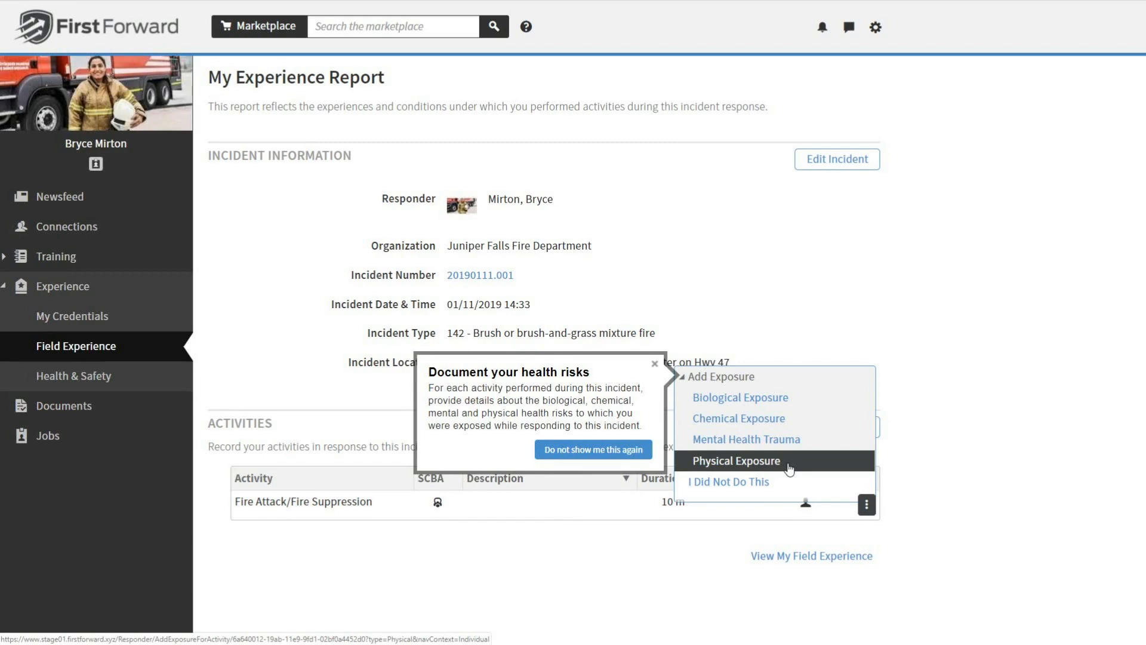
left_click(773, 425)
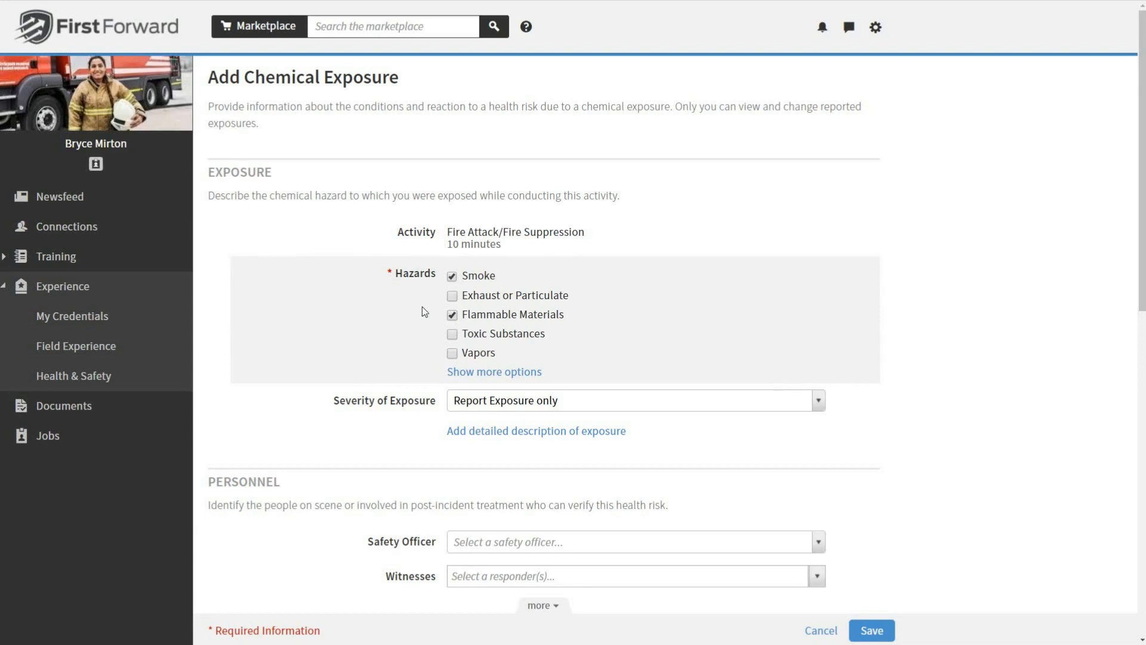
left_click(518, 373)
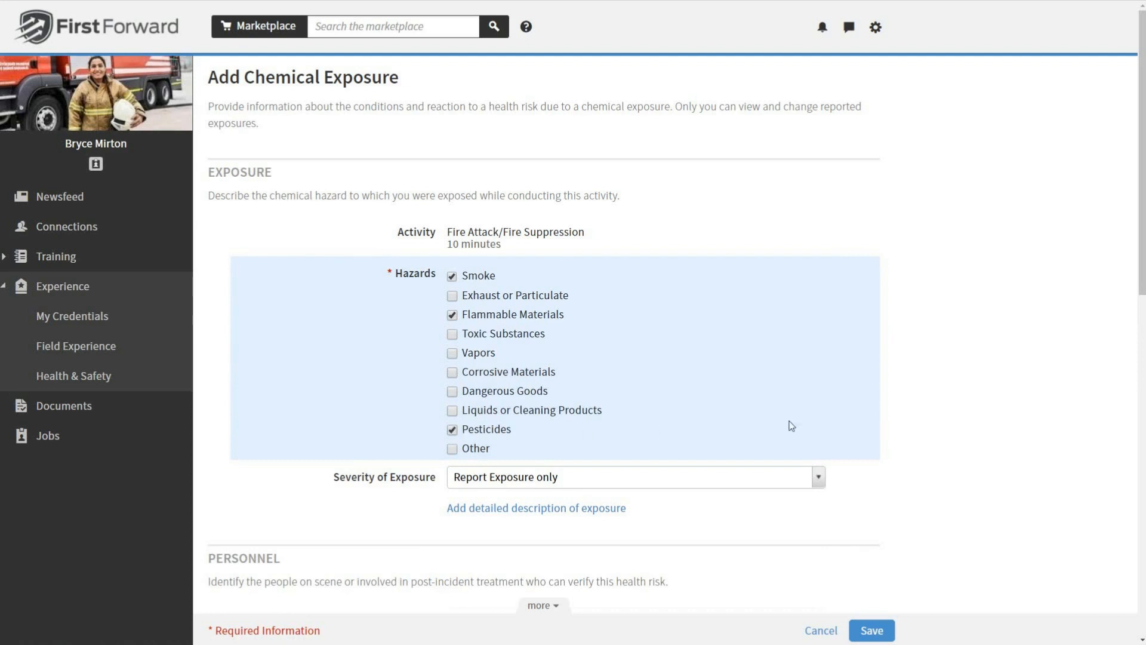
Try the exposure severity Major Exposure or Injury (time lost) and return it to Report Exposure only.
left_click_drag(1141, 255, 1114, 418)
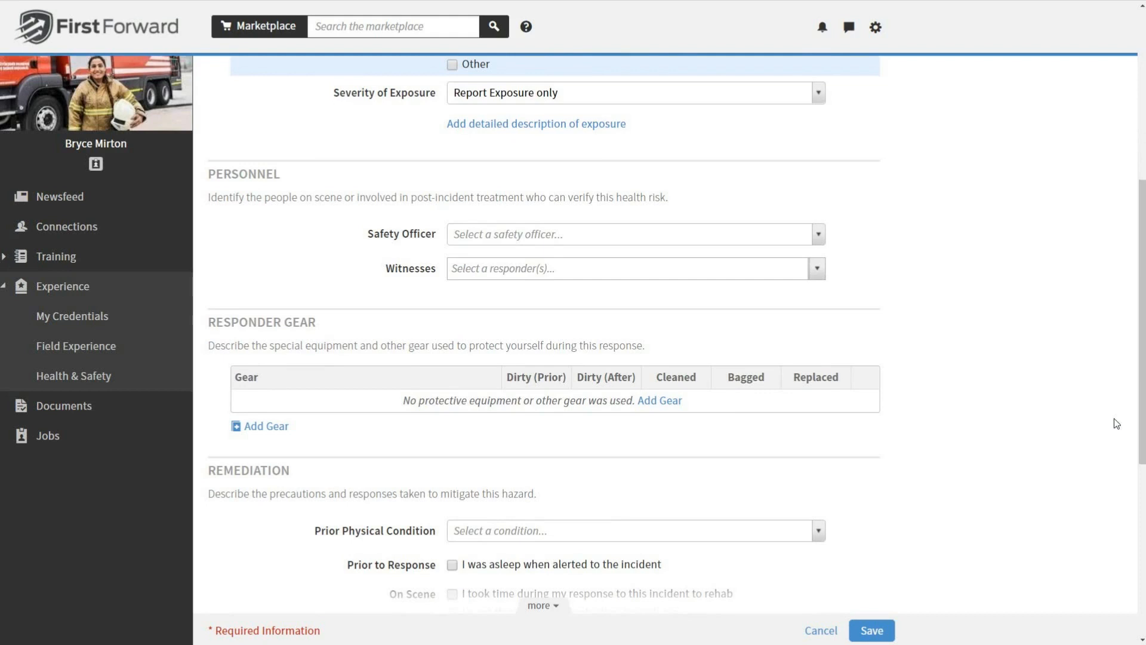
left_click(818, 93)
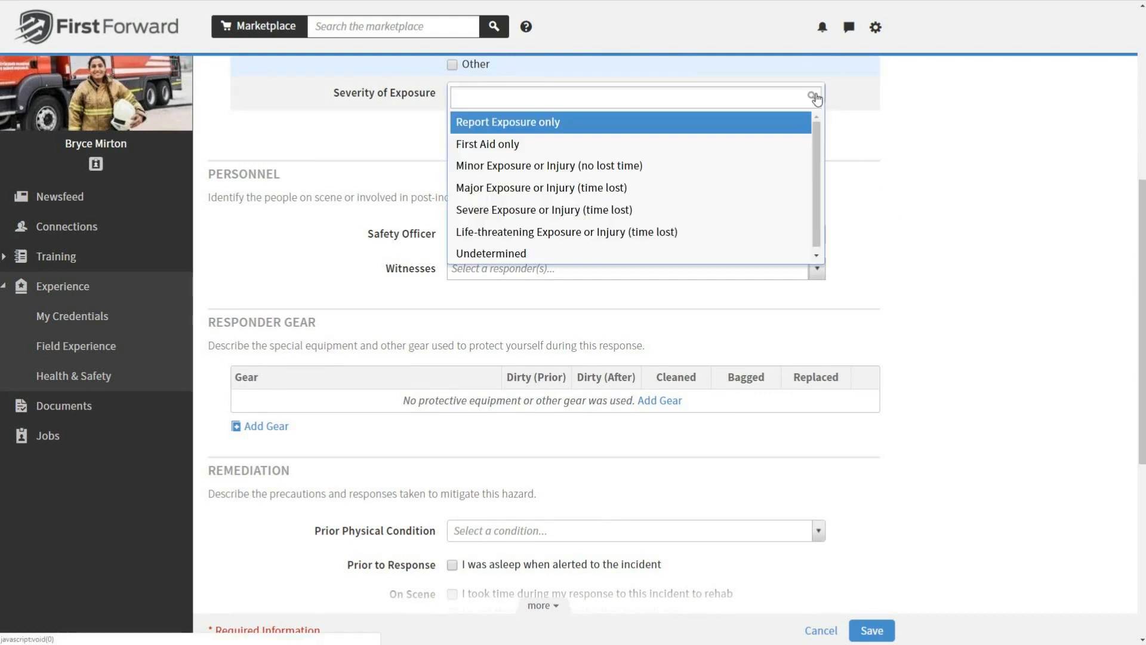
left_click(593, 187)
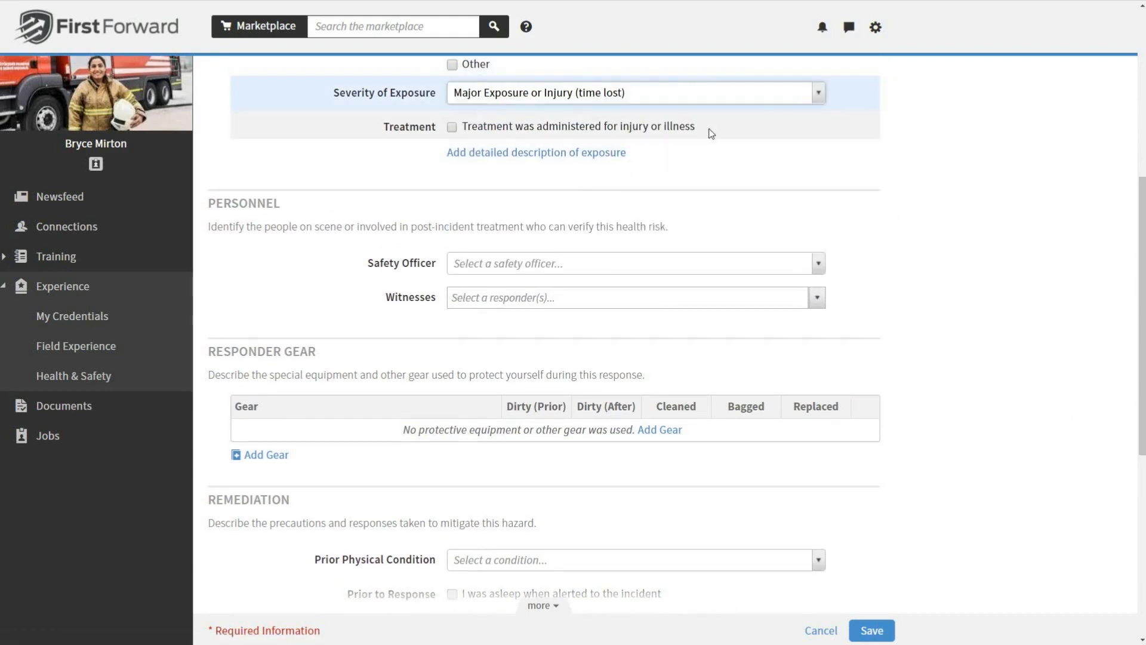
left_click(816, 94)
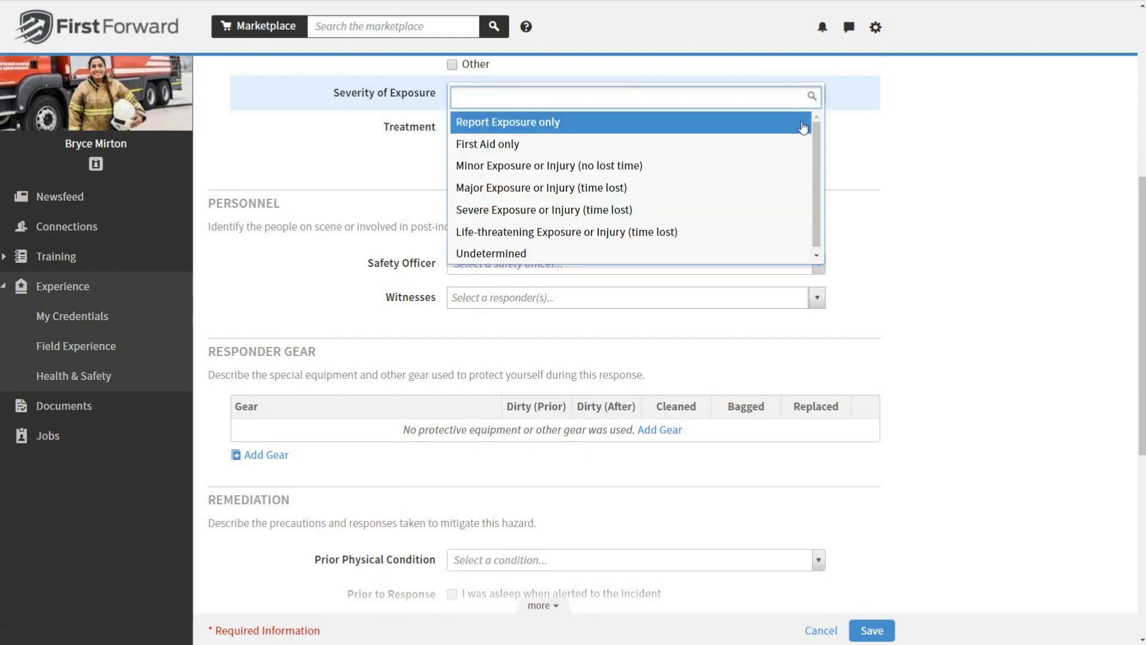
left_click(801, 122)
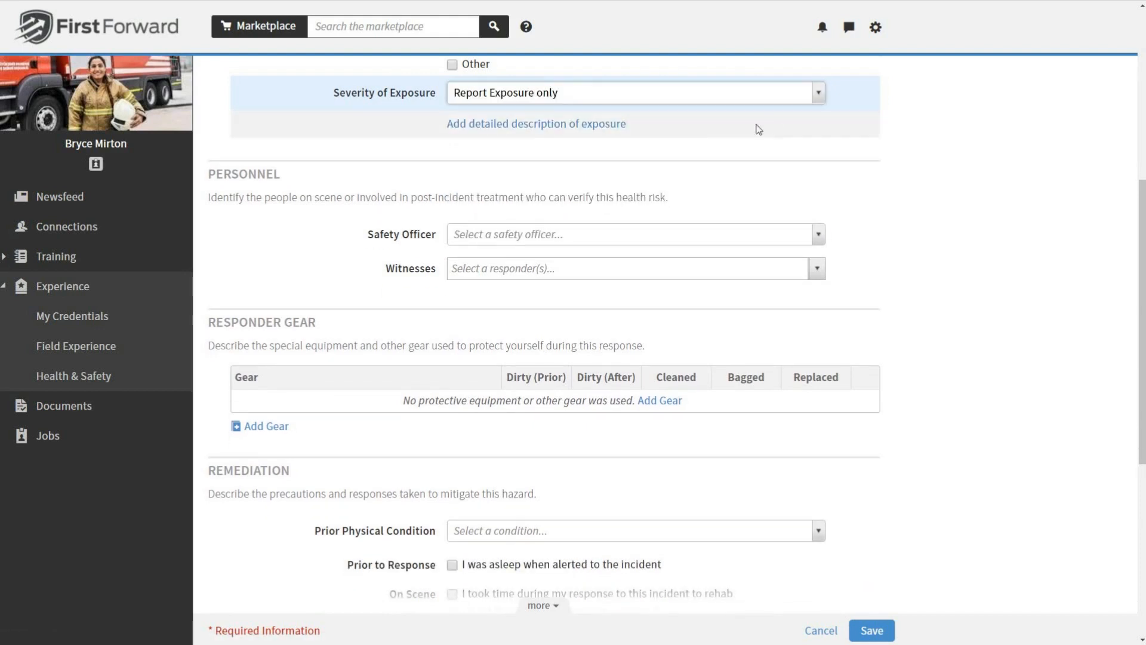
Add a detailed description of the exposure with the additional information "multiple charred pesticide containers near fire perimeter".
left_click(534, 135)
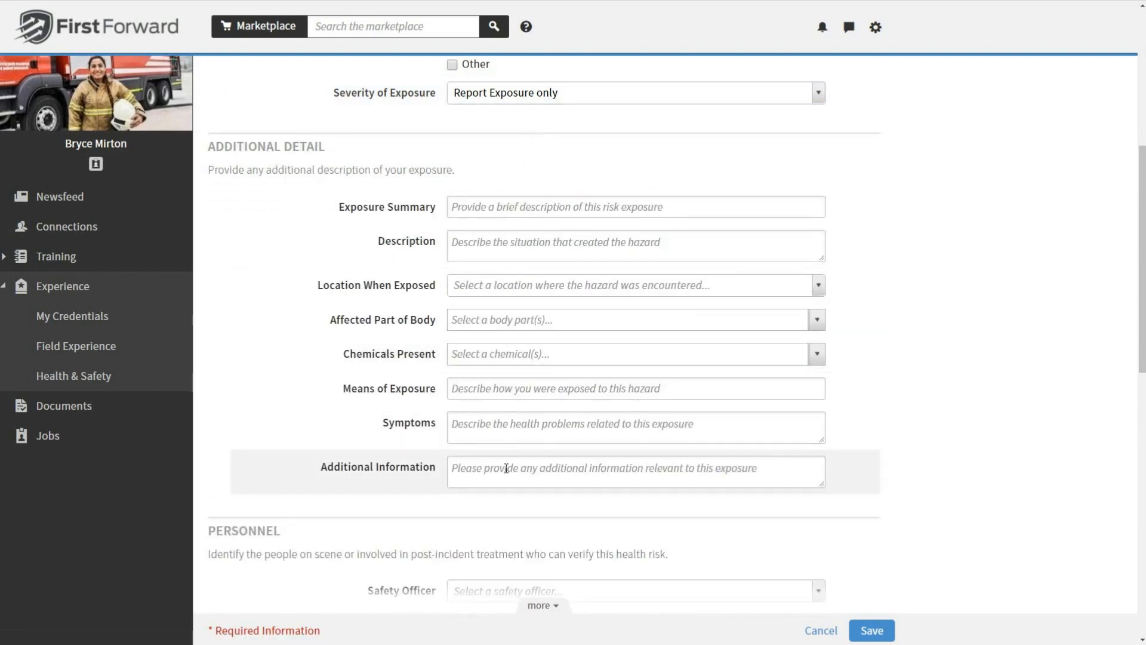
left_click(506, 468)
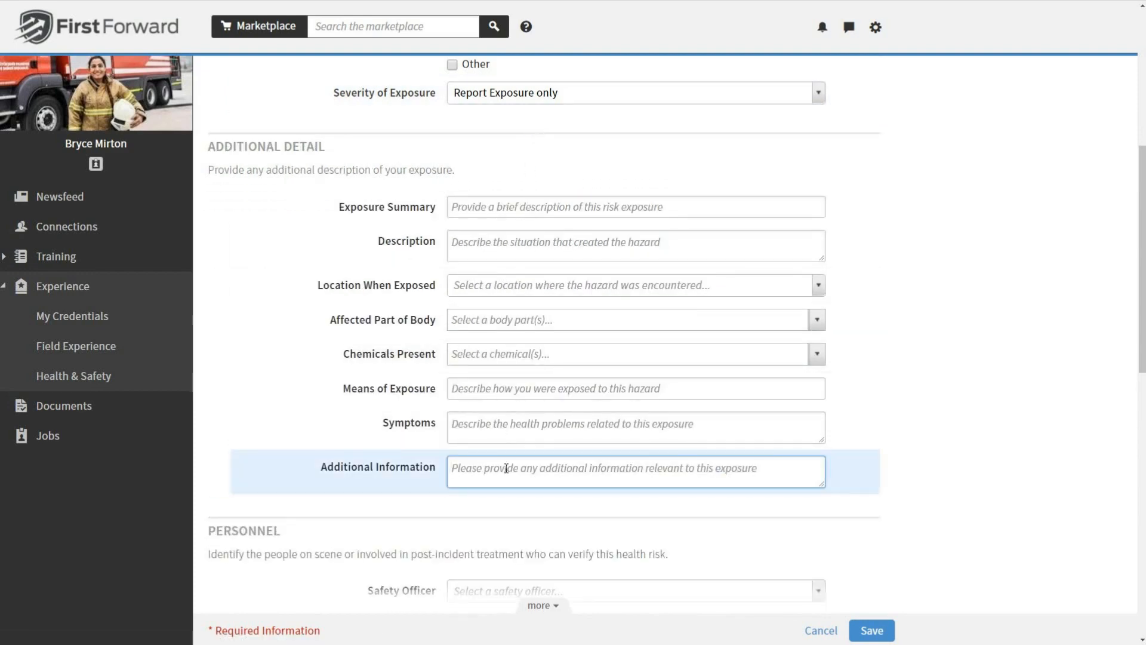
type("multiple charred pesticide containers near fire perimeter")
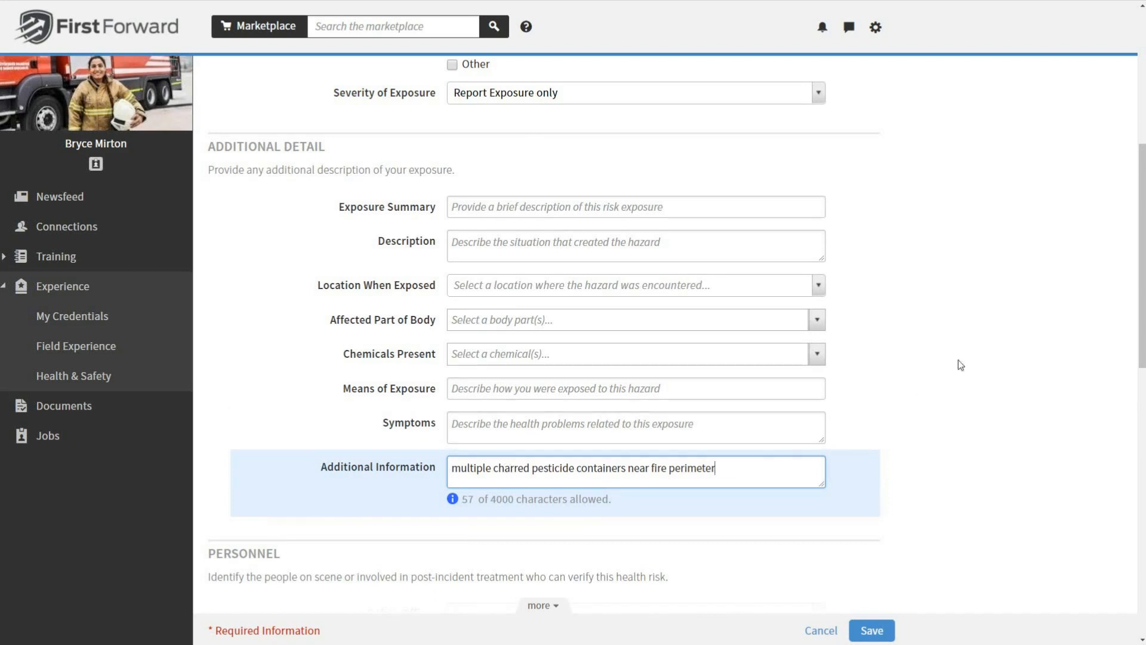
Add All turnout gear to the responder gear used during this response.
left_click_drag(1141, 230, 1121, 396)
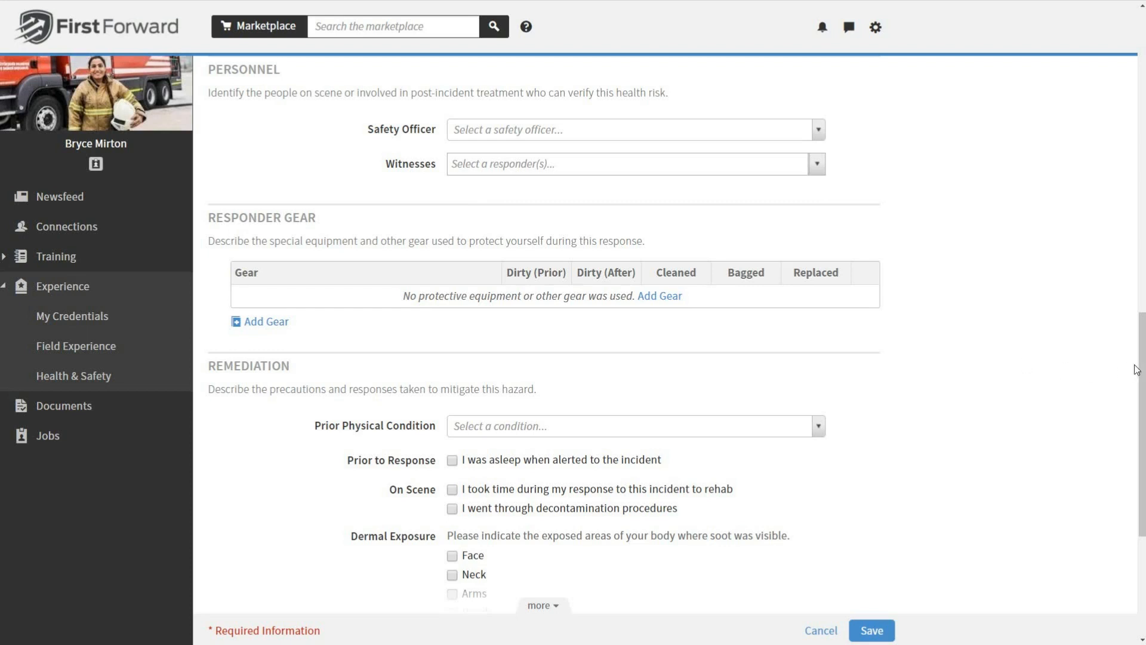
left_click_drag(1142, 367, 1141, 418)
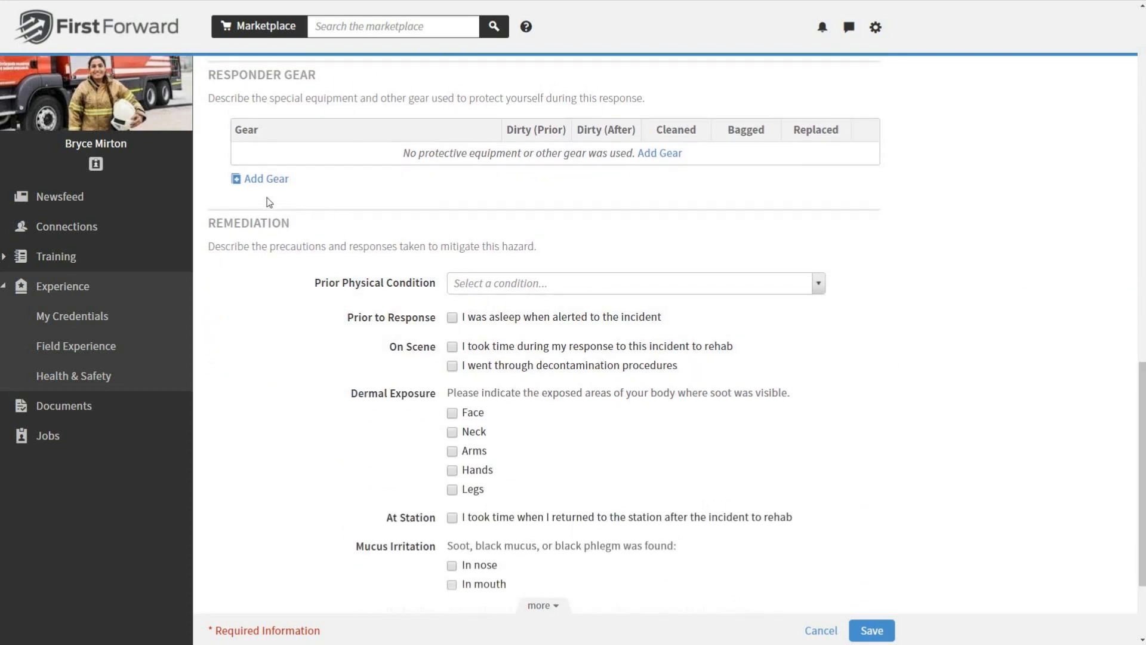
left_click(263, 179)
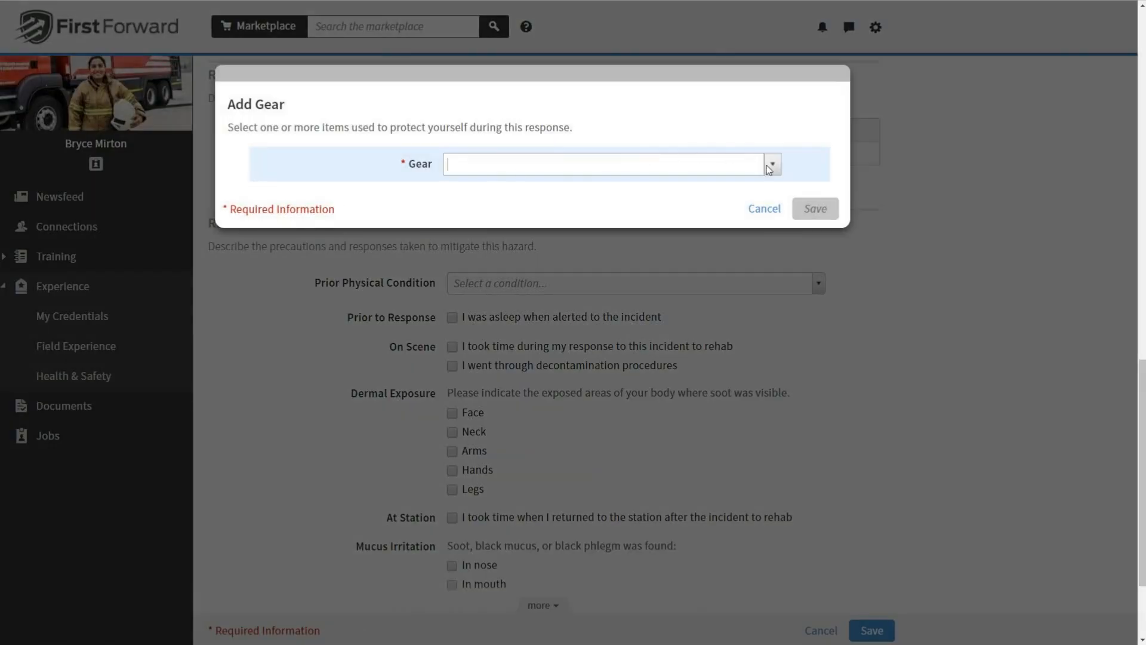
left_click(772, 168)
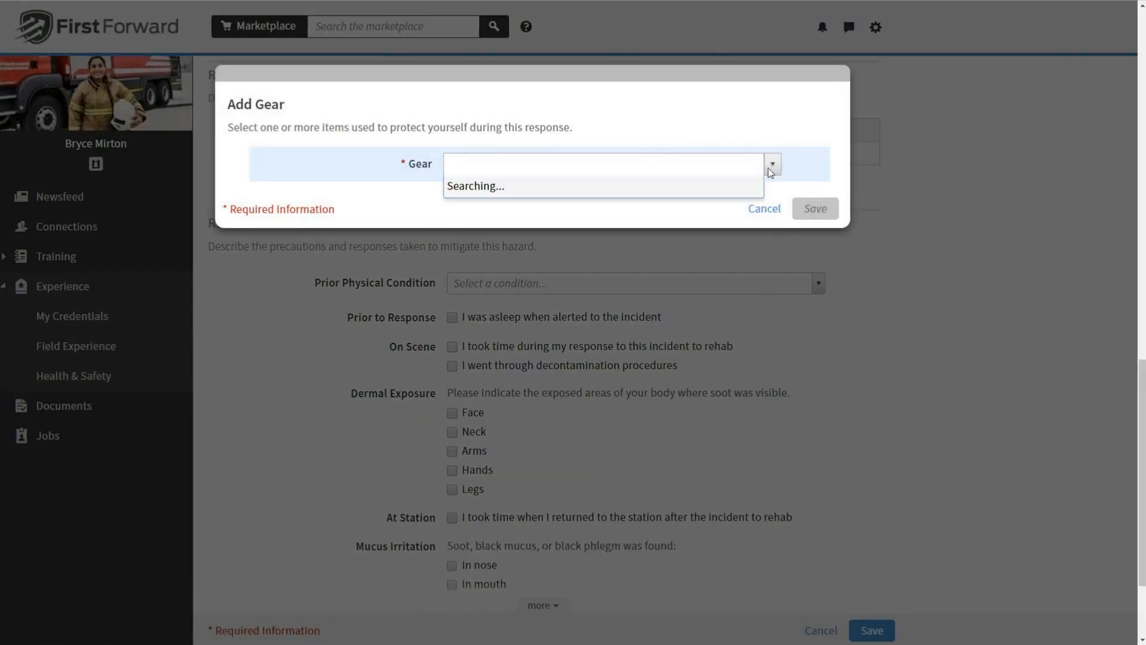
left_click(524, 213)
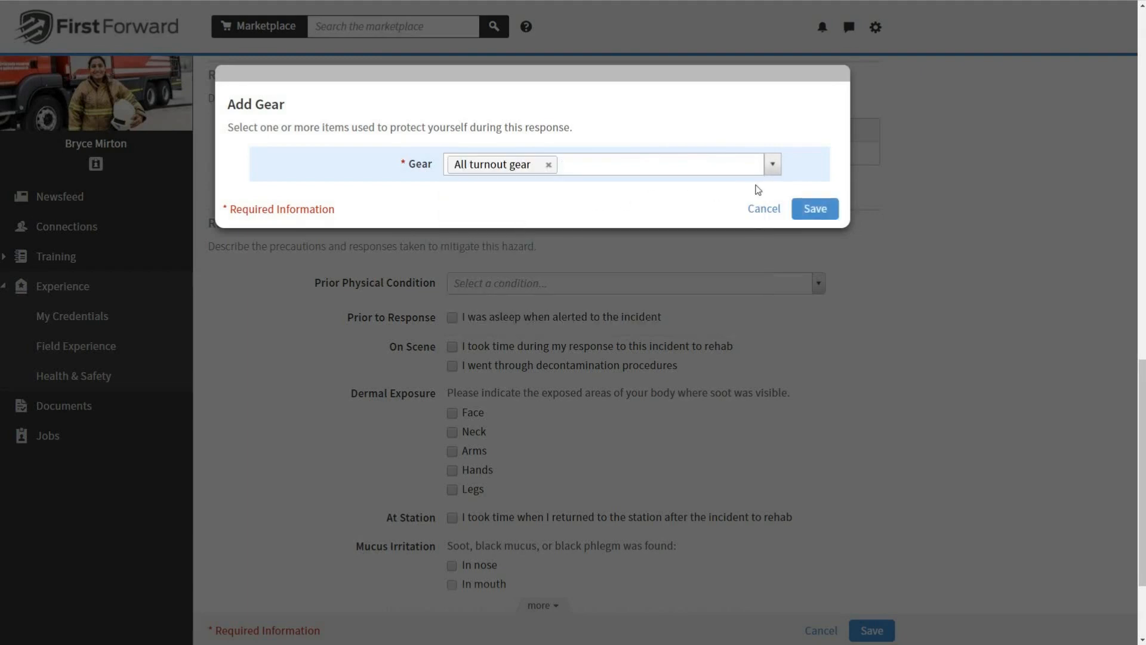
left_click(814, 209)
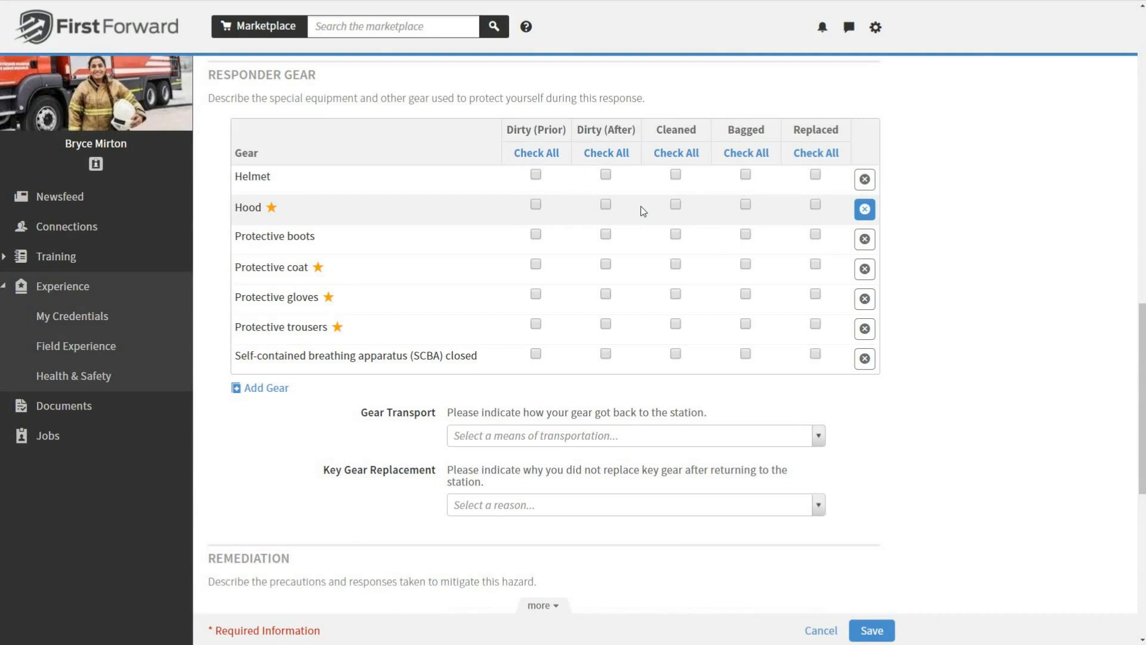
Mark every gear item as dirty after the response, and all except the self-contained breathing apparatus as bagged.
left_click(605, 174)
left_click(606, 205)
left_click(606, 234)
left_click(608, 264)
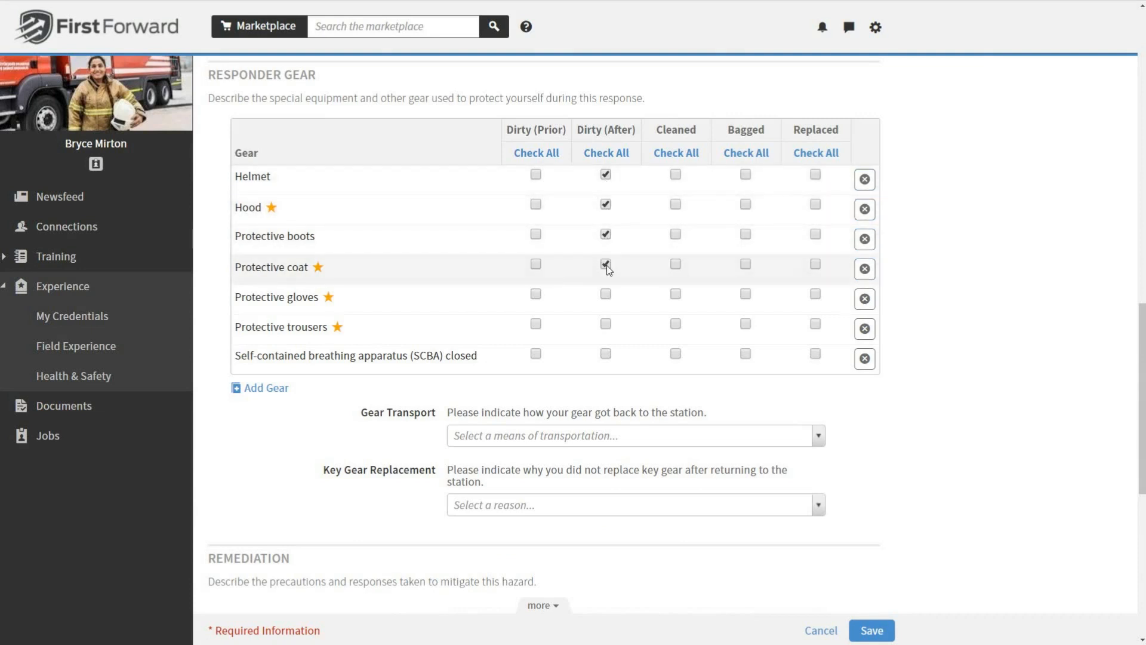
left_click(624, 156)
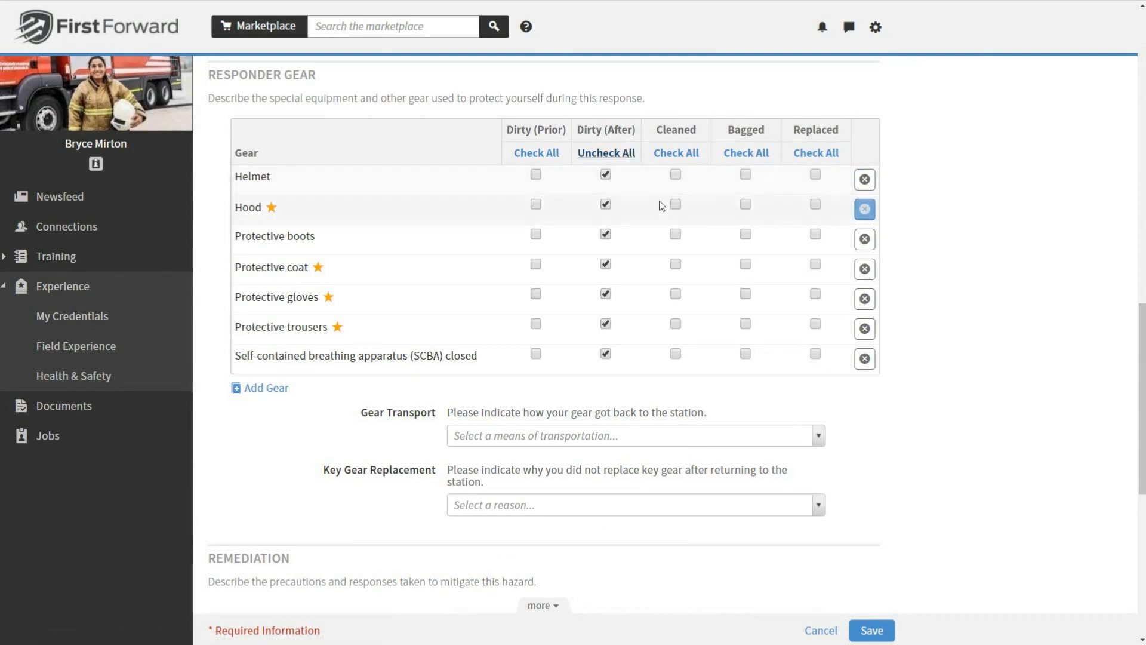
left_click(744, 156)
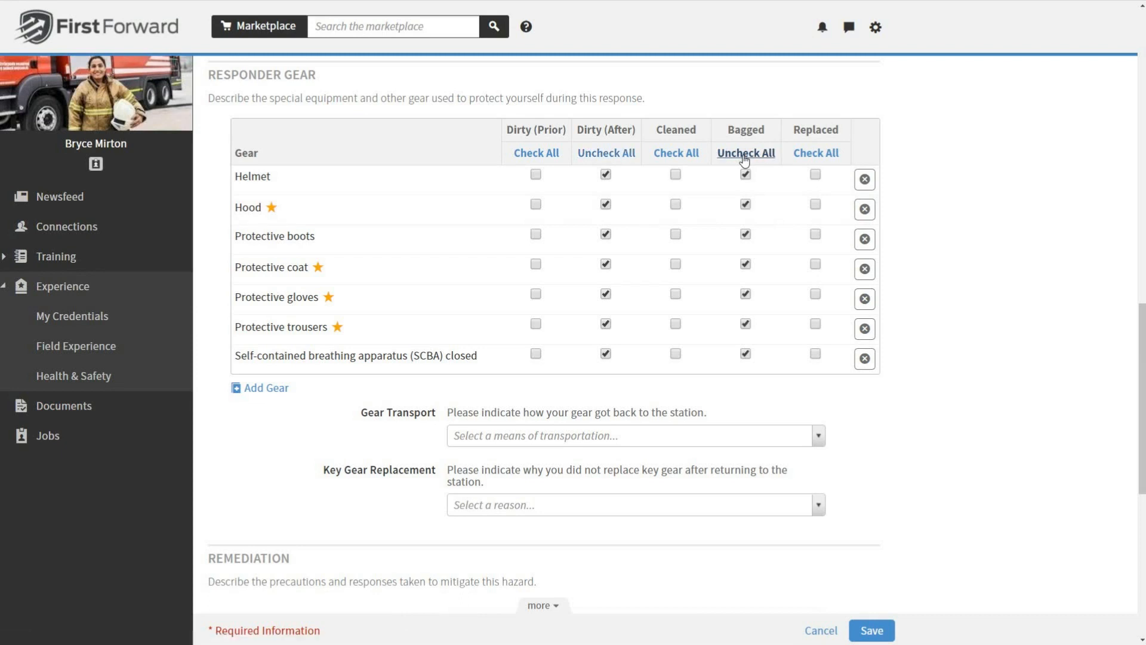
left_click(746, 355)
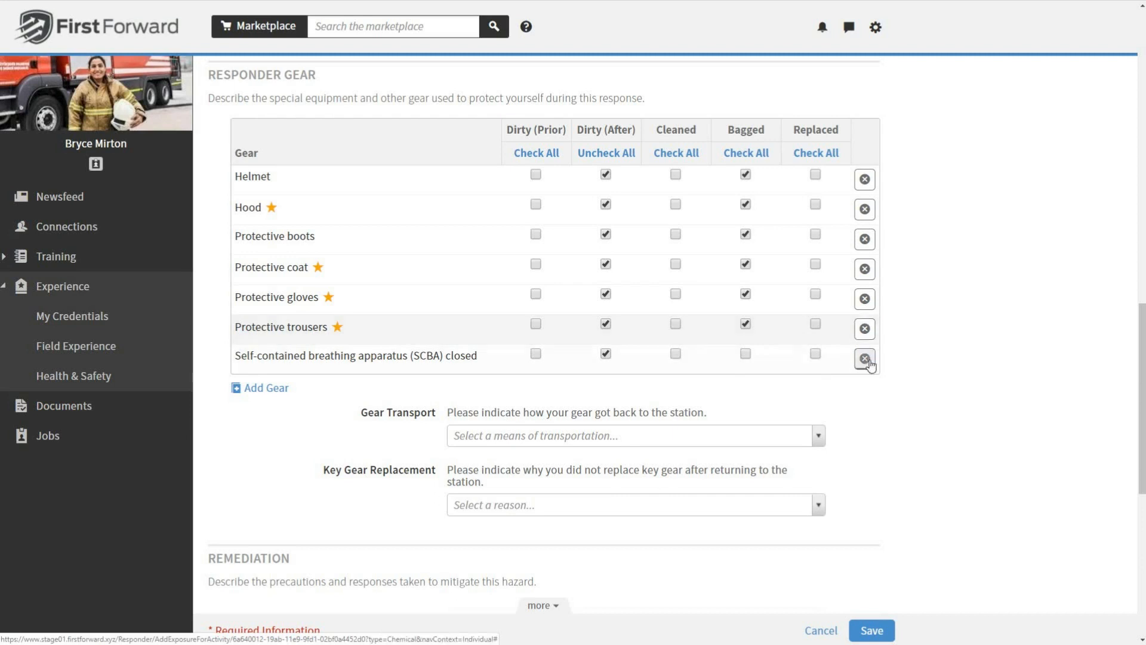
Set the gear transport to "Off my body but BAGGED in the cab of apparatus" and the key gear replacement reason to "No backup gear was available".
left_click(818, 436)
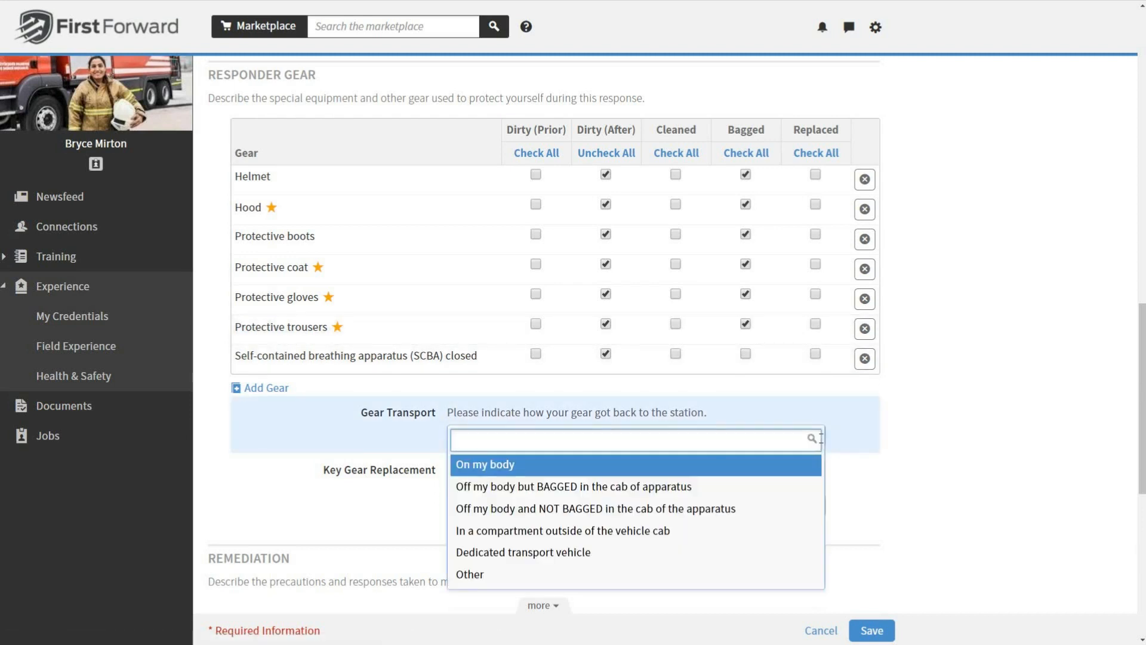
left_click(782, 493)
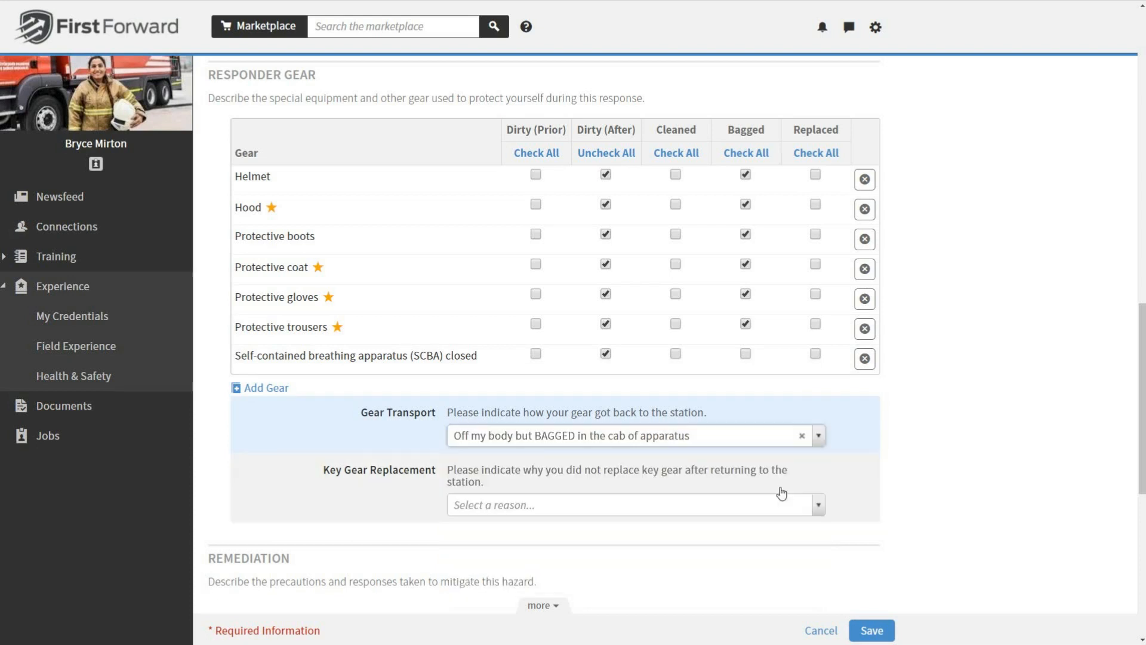
left_click(817, 507)
left_click(525, 408)
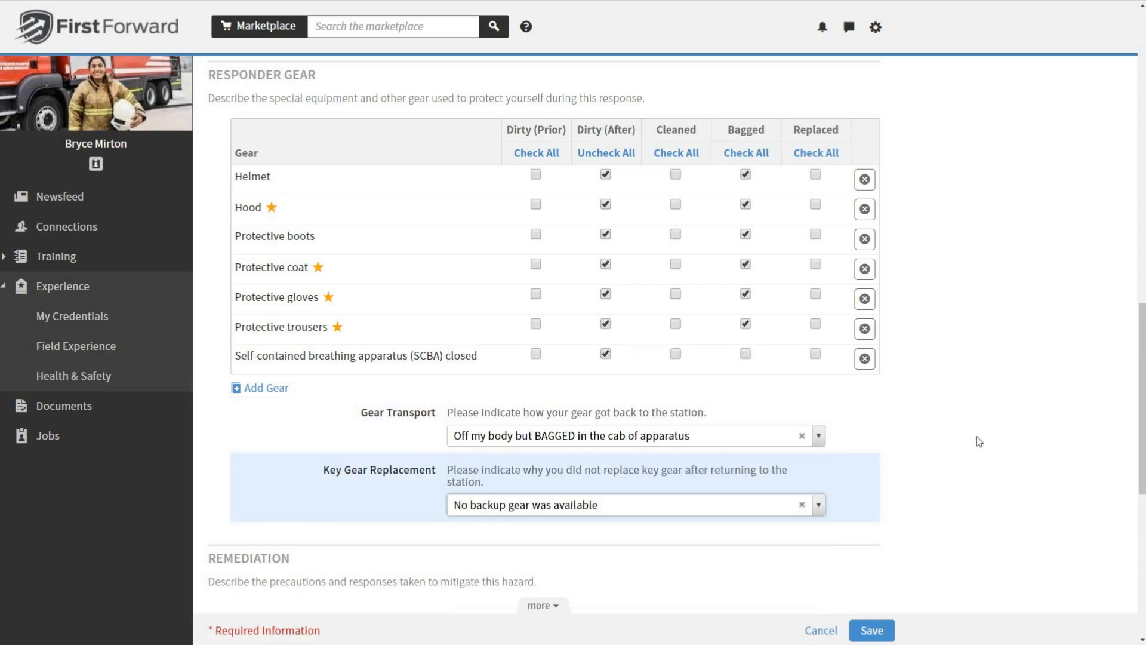
Set the prior physical condition to Rested and save the chemical exposure.
left_click_drag(1141, 373, 1122, 452)
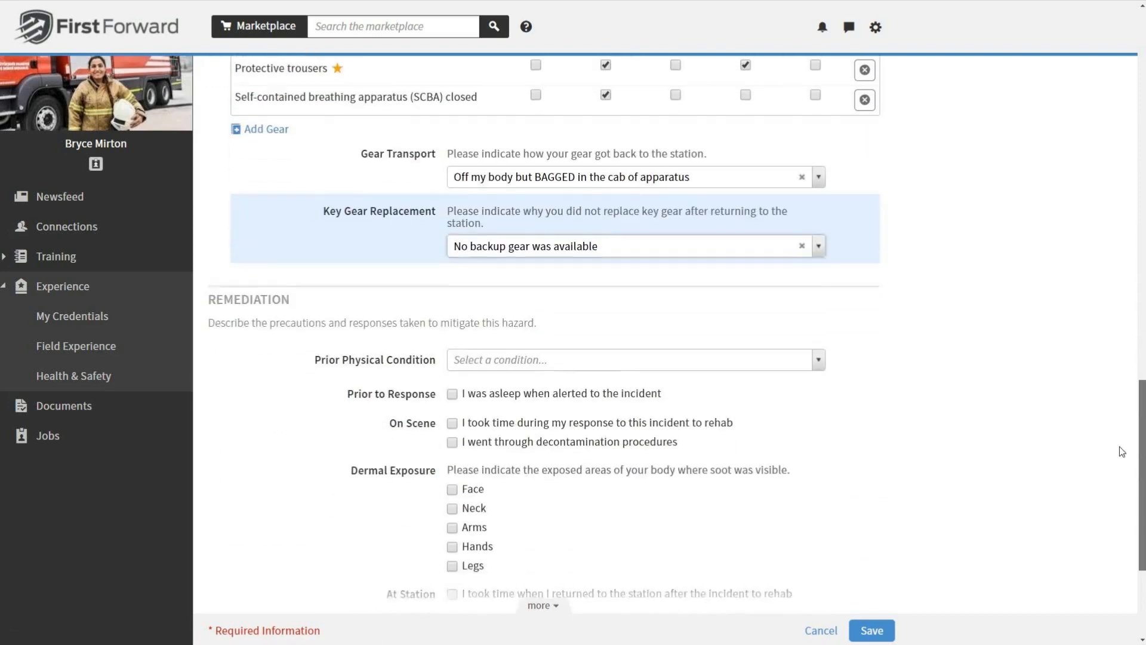
scroll(1122, 452, "down", 4)
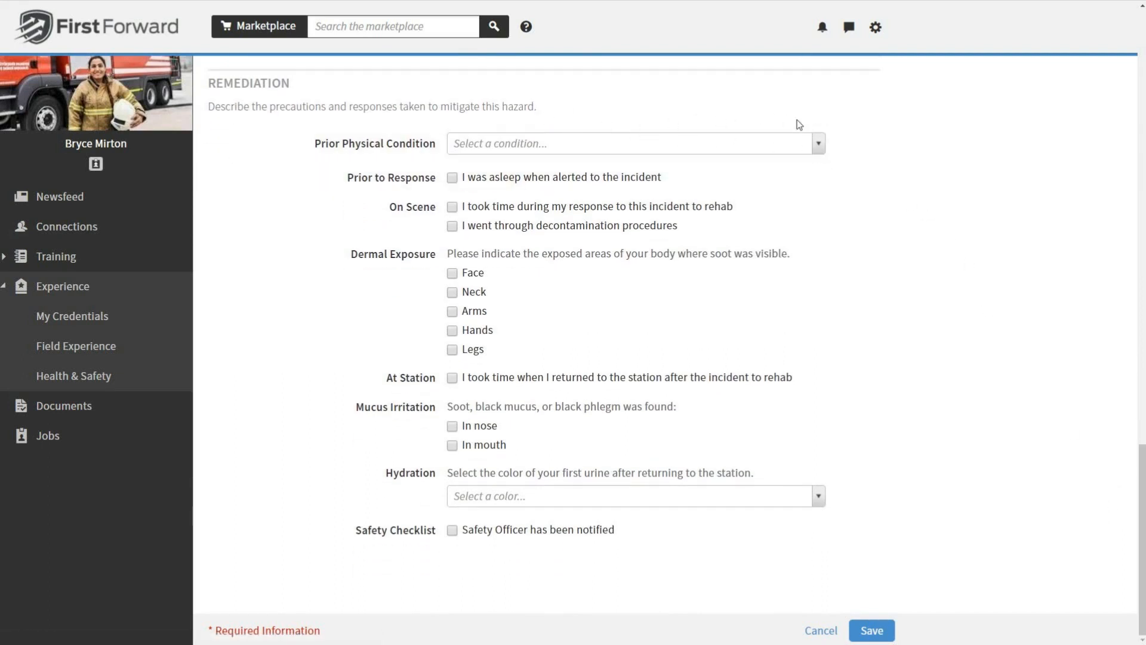
left_click(819, 146)
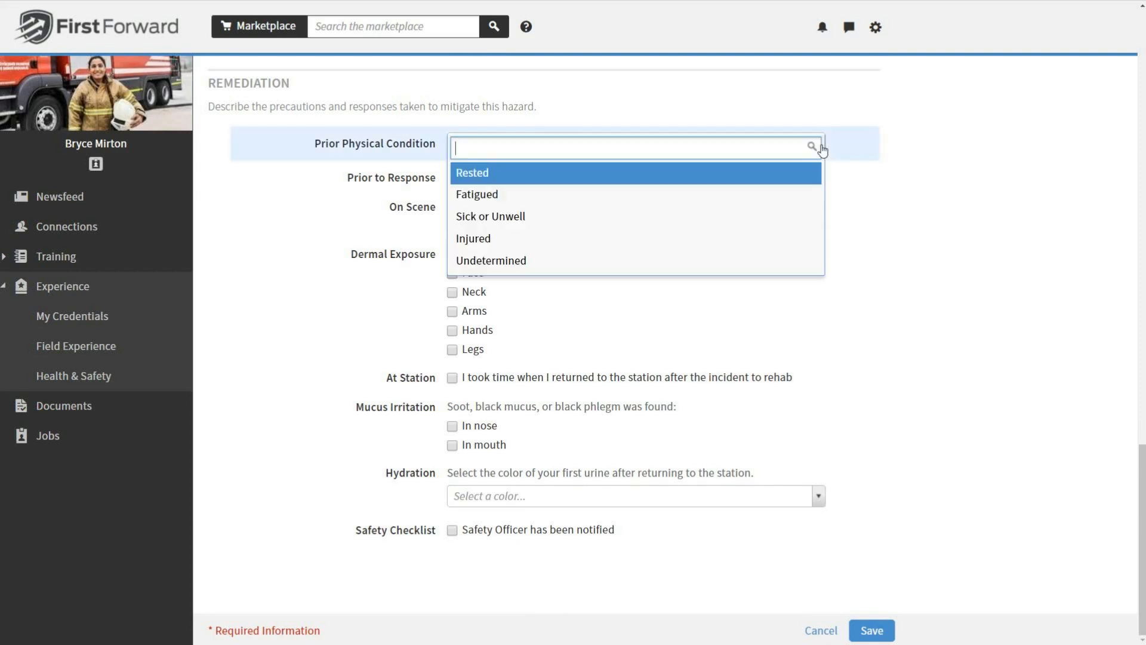
left_click(799, 173)
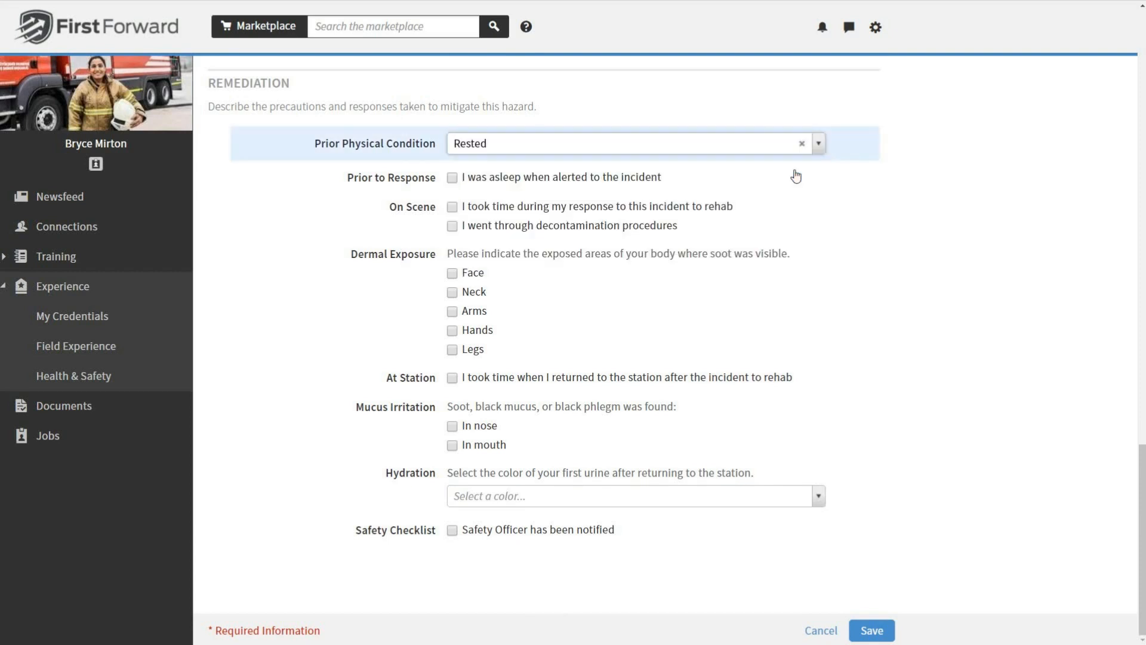
left_click(872, 631)
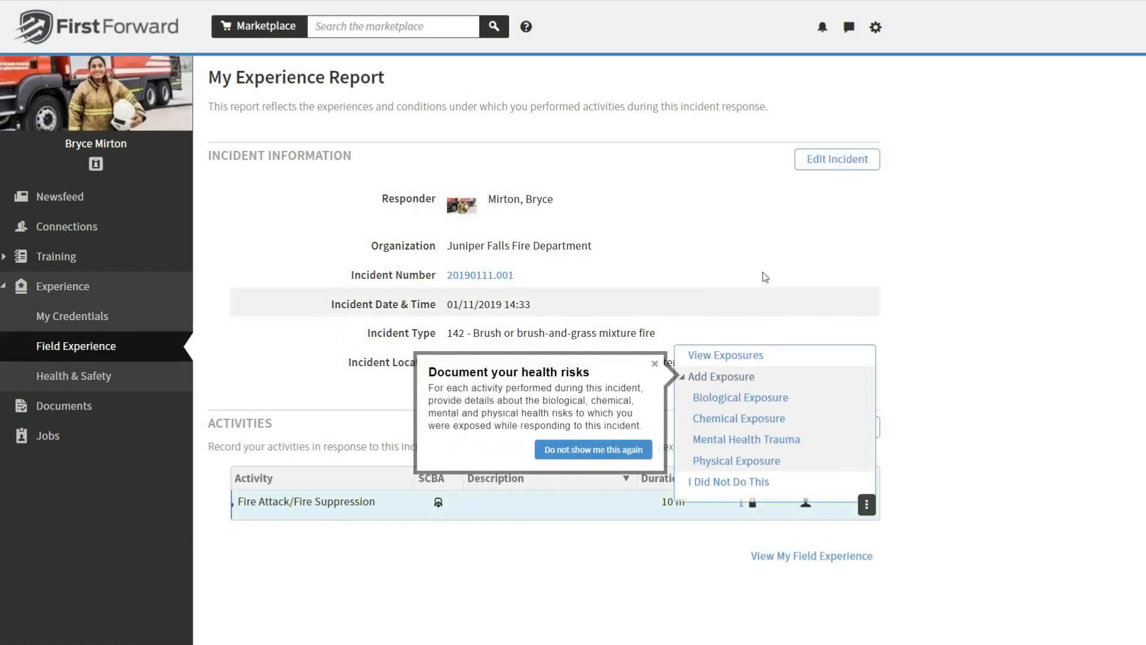
Dismiss the health risks tip and review the exposures recorded for the Fire Attack/Fire Suppression activity, including the actions available for the chemical exposure.
left_click(655, 364)
left_click(905, 310)
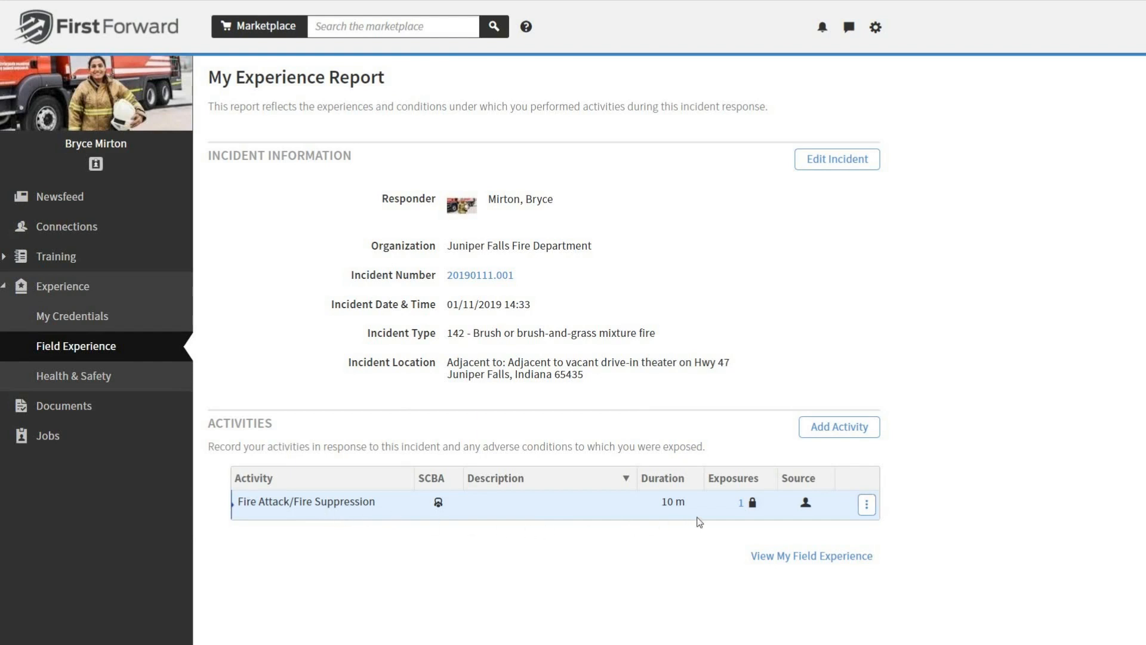
mouse_move(757, 509)
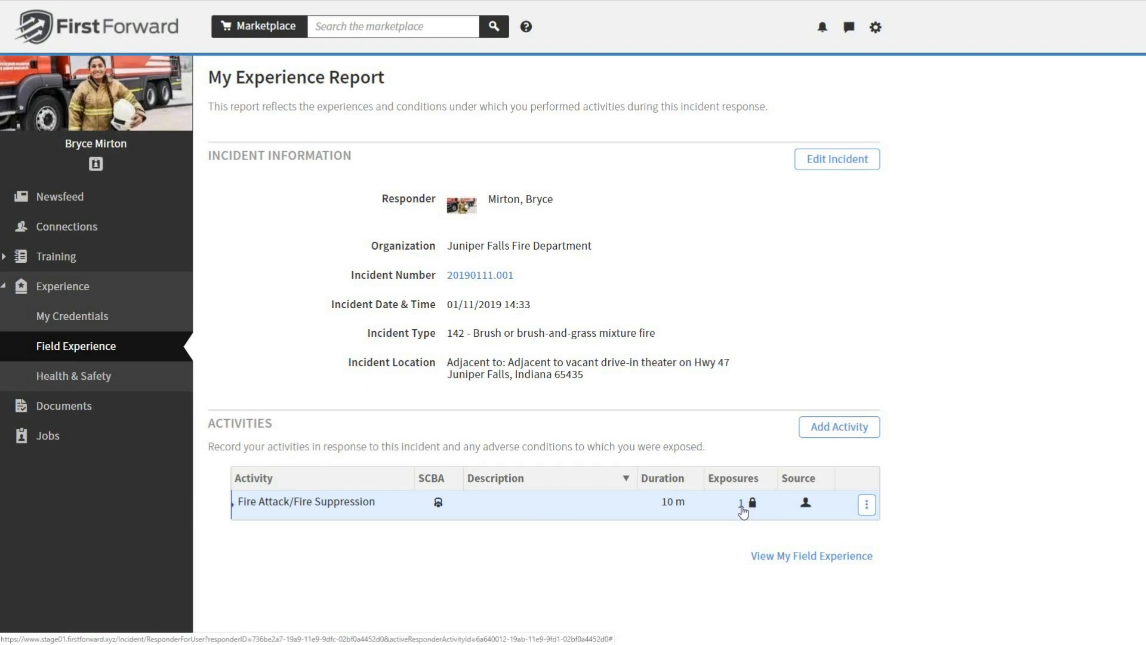
left_click(741, 506)
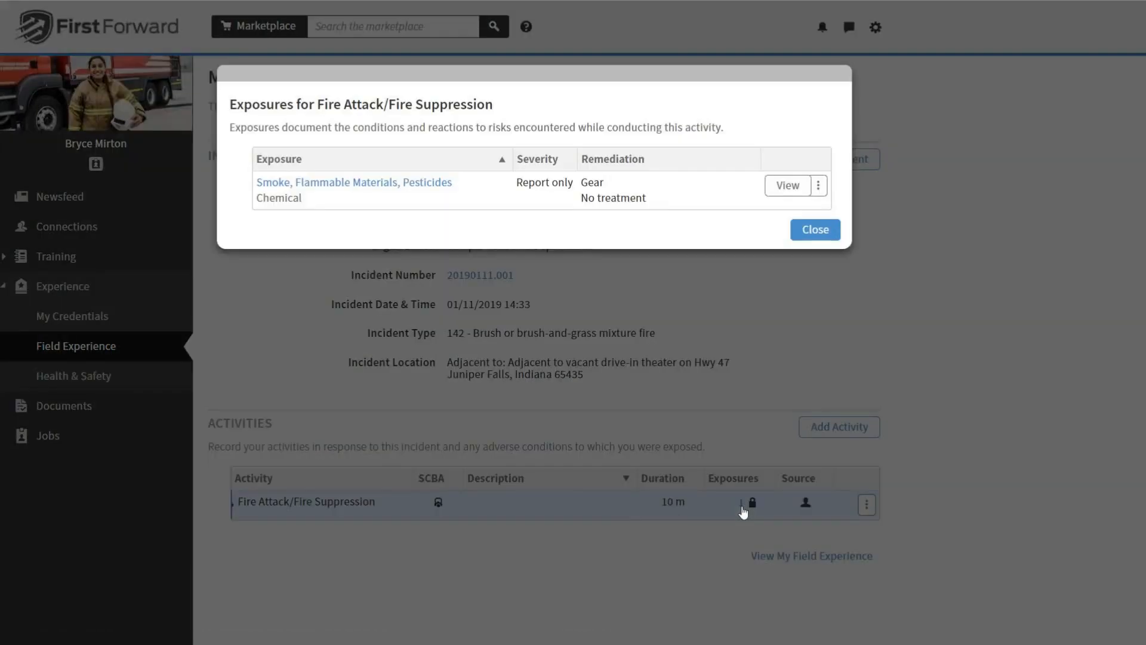
left_click(818, 187)
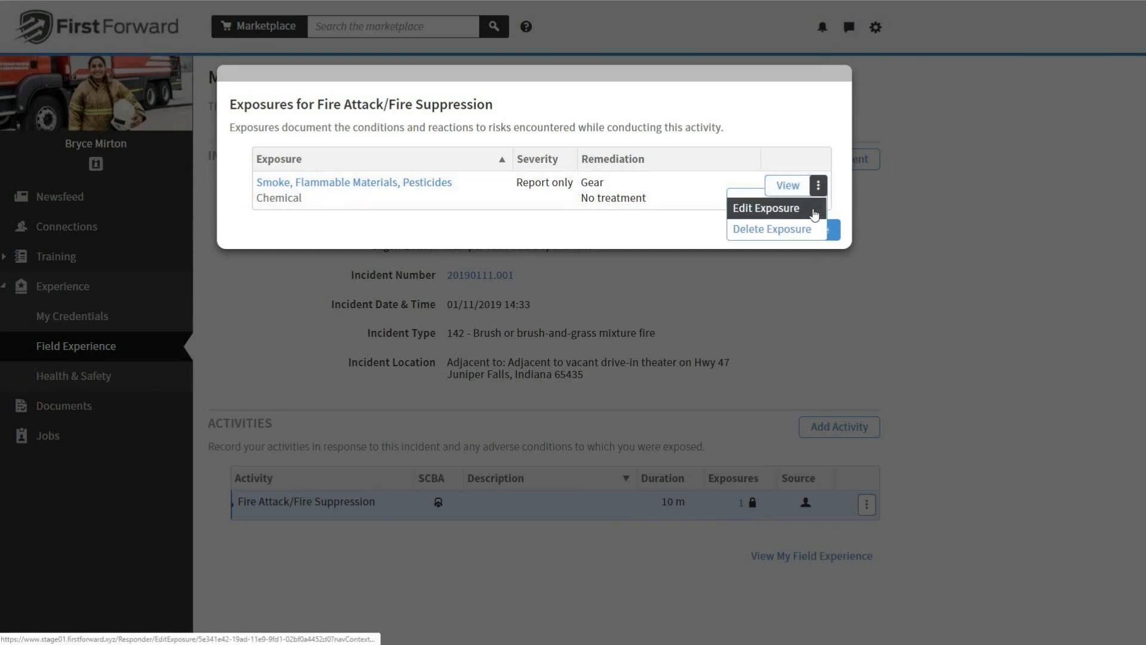
left_click(682, 242)
left_click(815, 230)
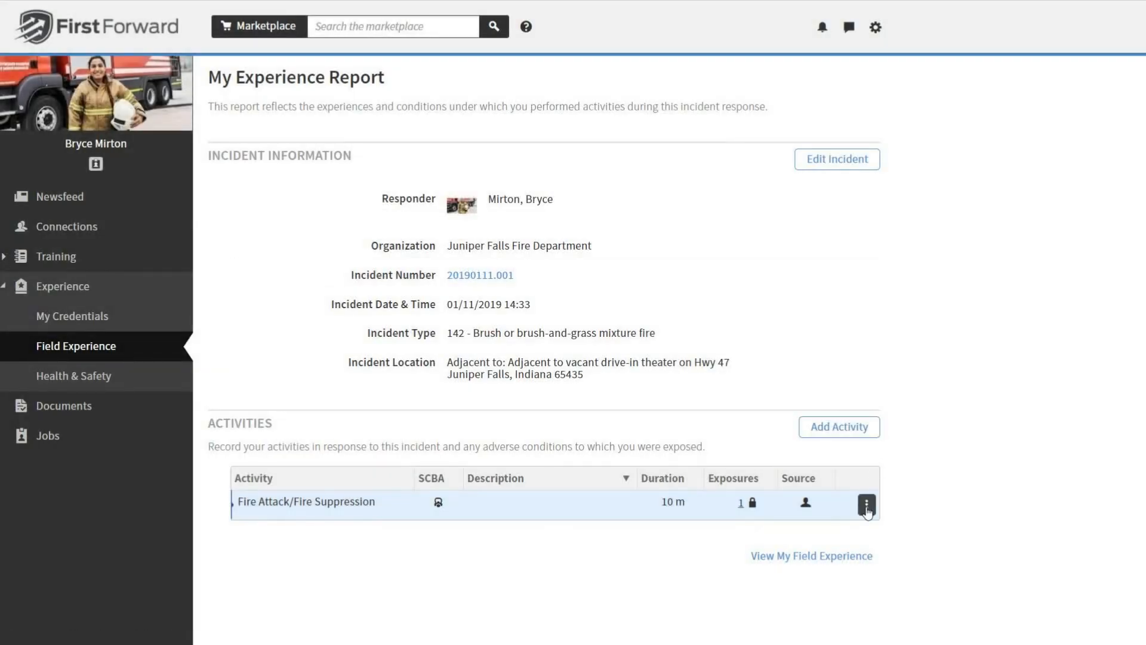
left_click(867, 509)
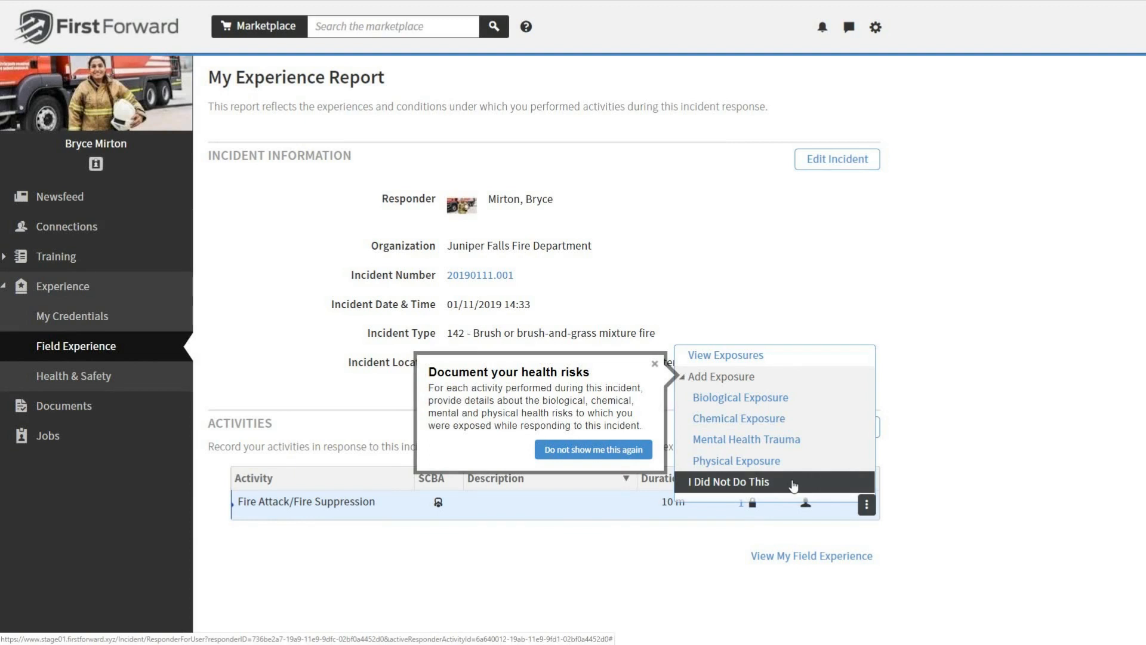
left_click(920, 453)
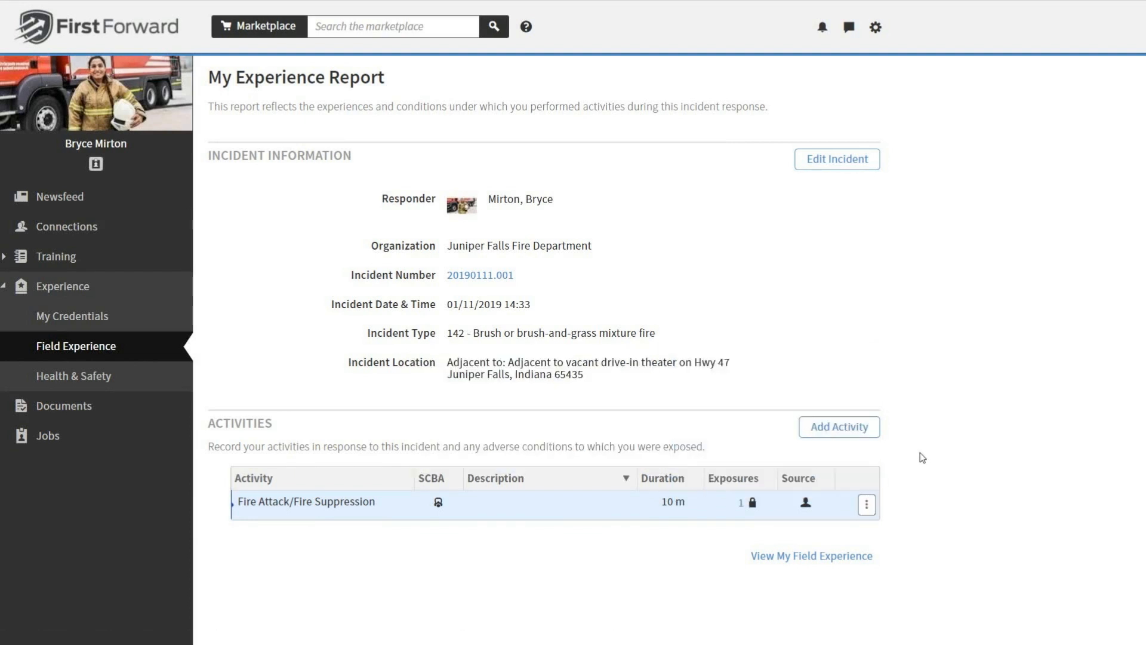